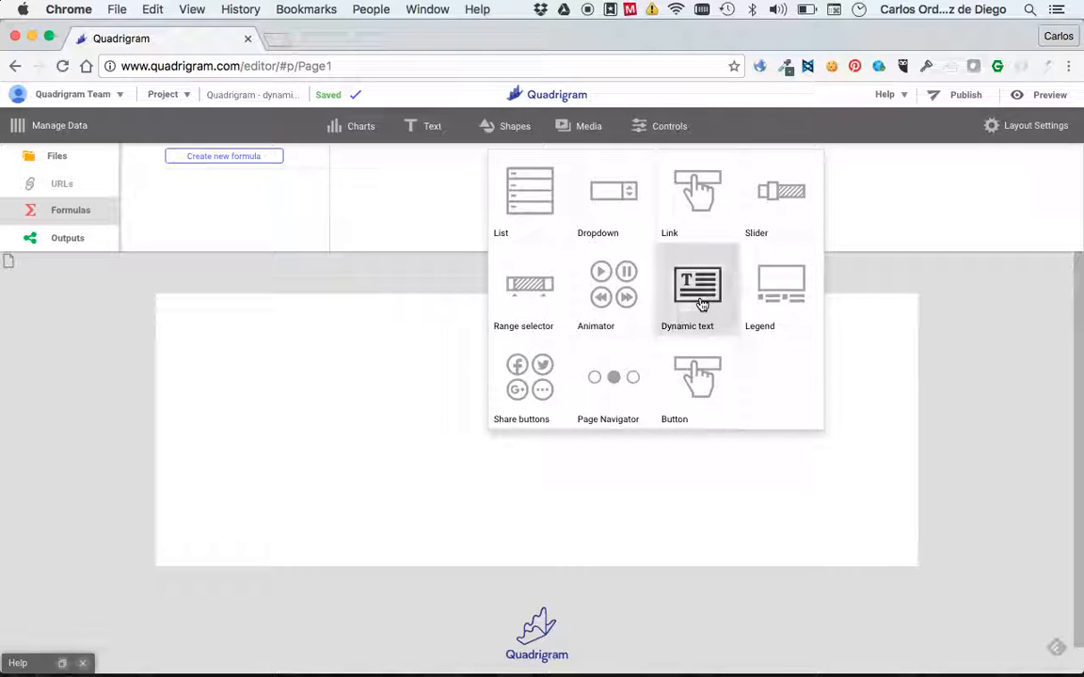
Add a dynamic text control to the blank page and place it in the page's upper-left area
left_click_drag(701, 304, 398, 403)
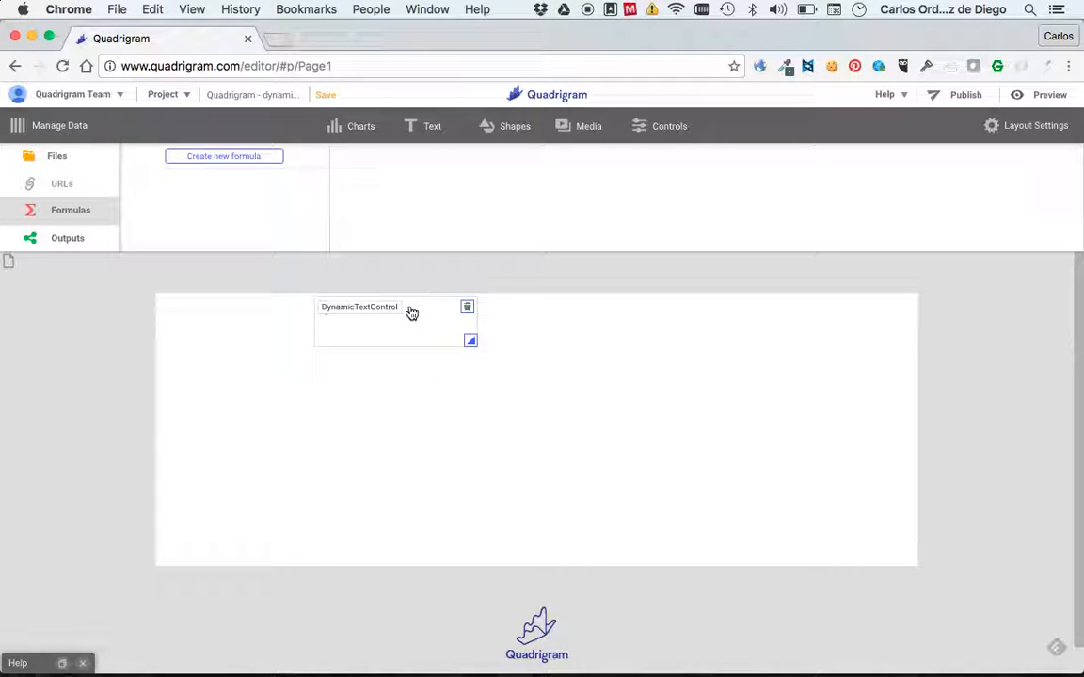
left_click_drag(398, 324, 283, 320)
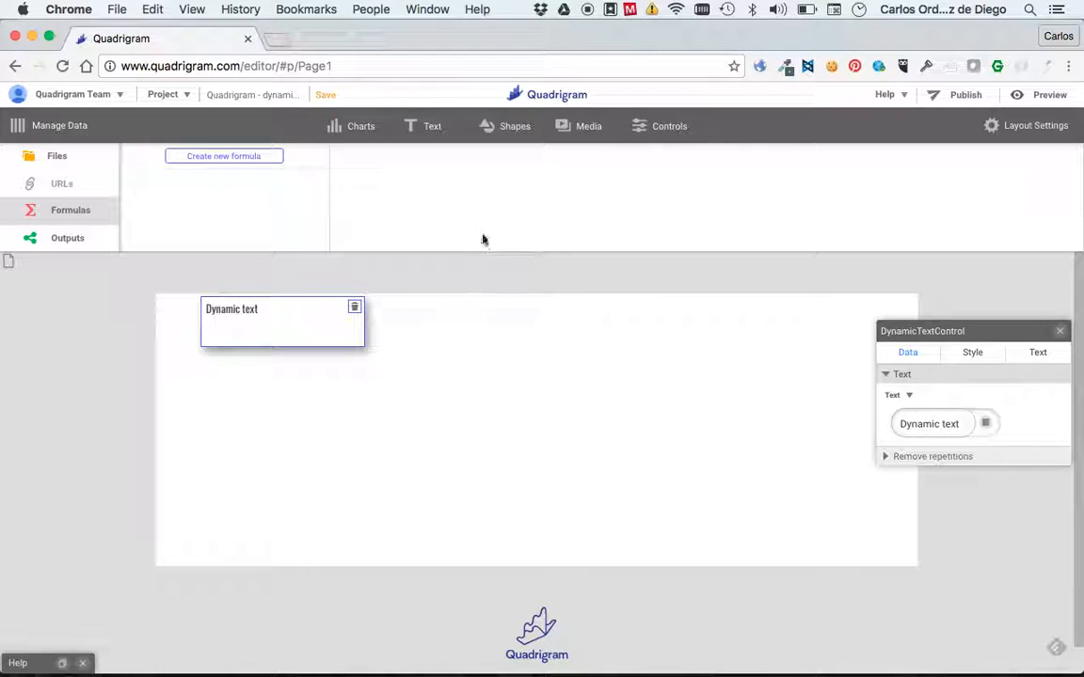
Insert a text area on the page and add "I am adding this text" after its placeholder paragraph
left_click(423, 126)
left_click_drag(471, 285, 527, 273)
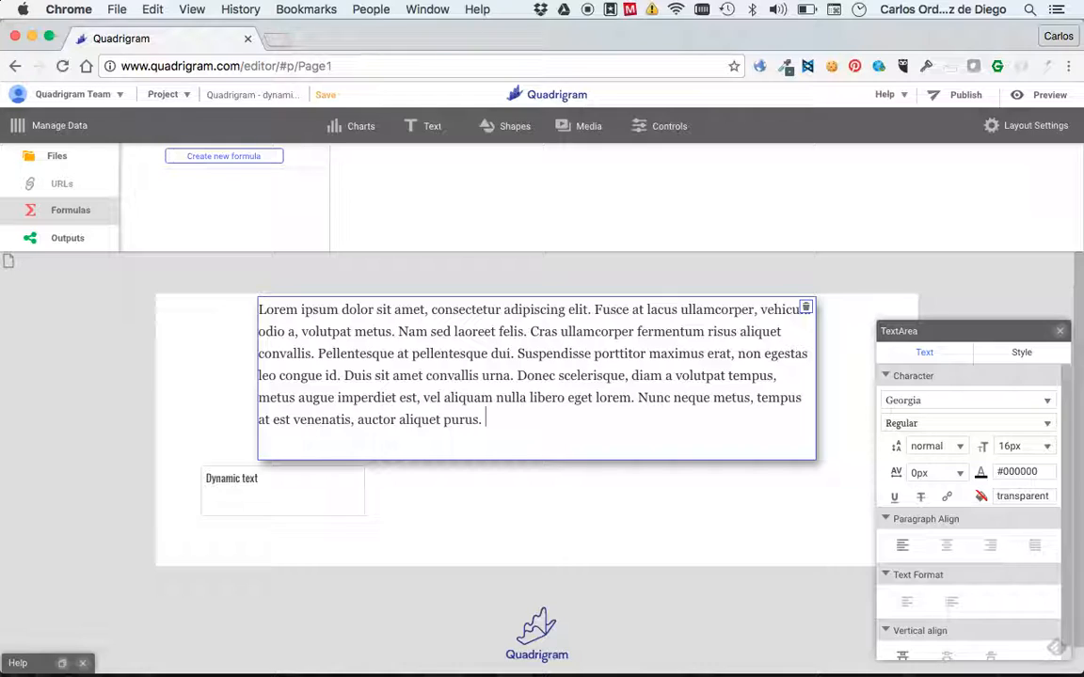
type("T am adding this text")
Delete the Lorem ipsum placeholder from the text area, keeping only the sentence "I am adding this text"
left_click_drag(604, 421, 584, 420)
double_click(582, 420)
key("alt+shift+Left")
key("alt+shift+Left")
key("alt+shift+Left")
key("Left")
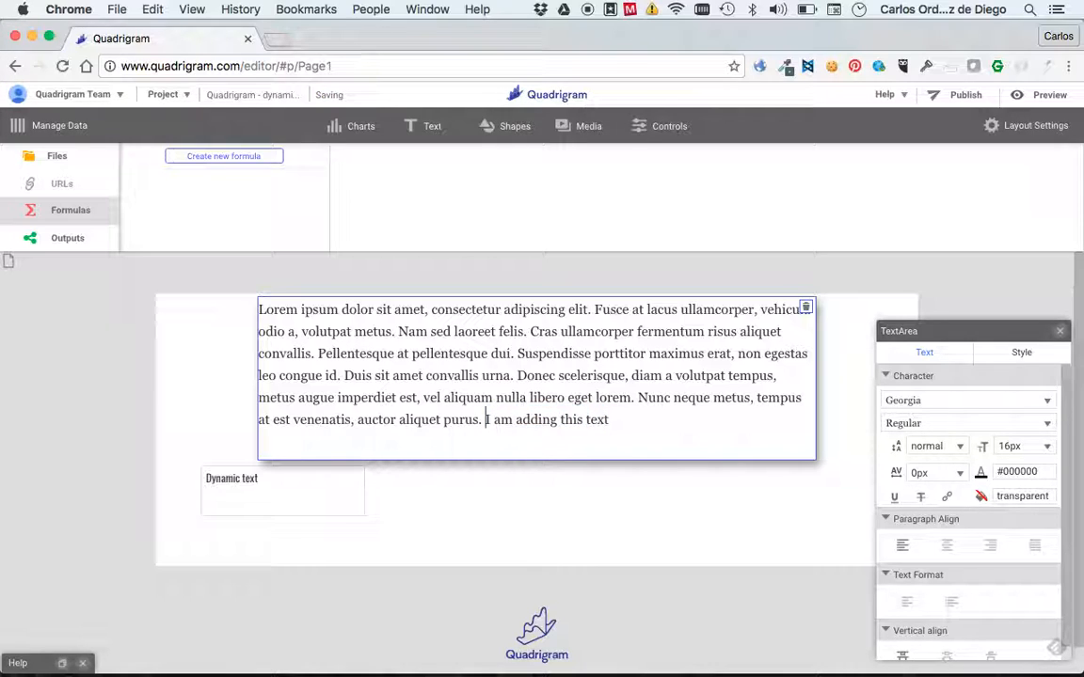
key("super+shift+Left")
key("shift+Up")
key("shift+Up")
key("shift+Up")
key("shift+Up")
key("shift+Up")
key("BackSpace")
key("super+shift+Right")
key("Right")
key("alt+shift+Left")
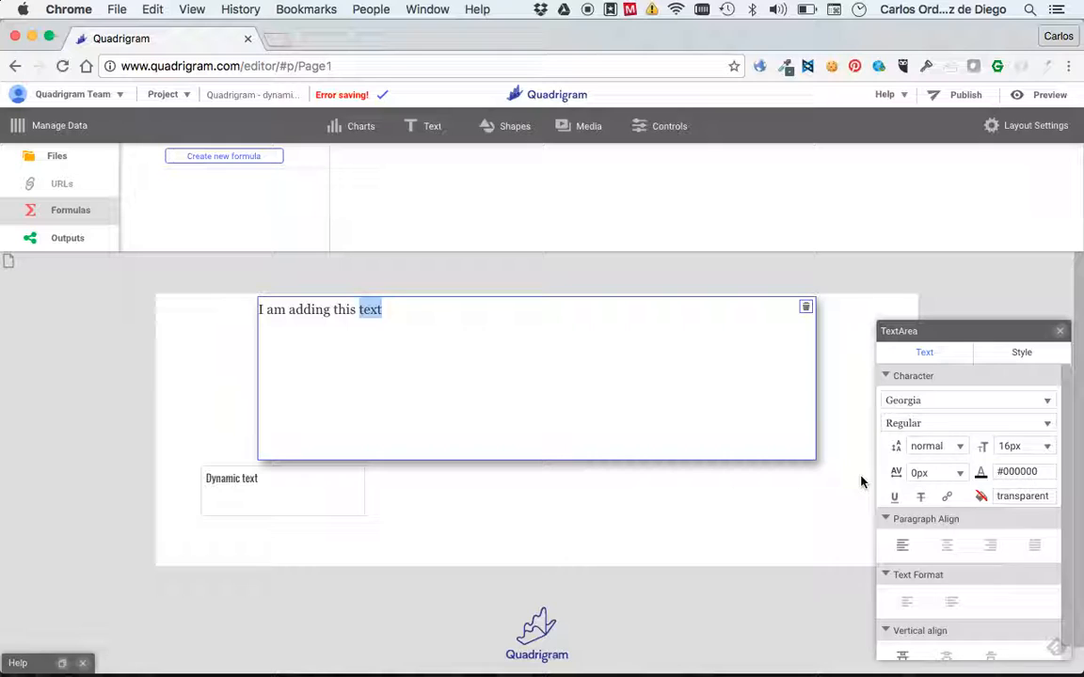
left_click(945, 445)
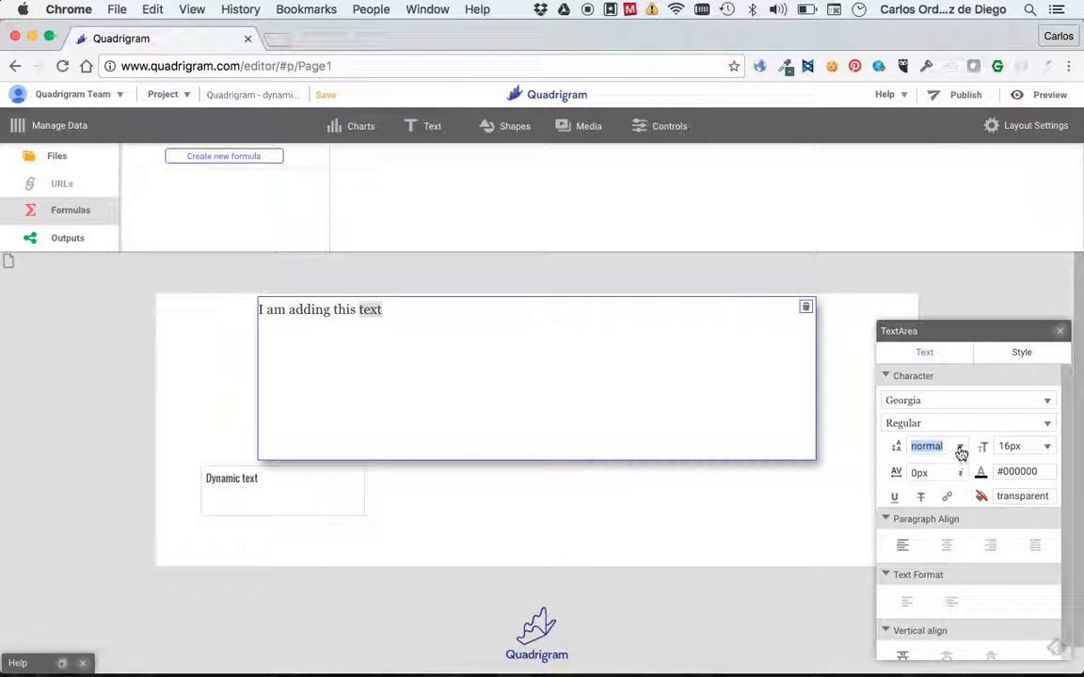
left_click(960, 453)
left_click(924, 496)
left_click(519, 317)
key("super+z")
Set the last word, "text", of the sentence in the text area to Italic
left_click(456, 349)
double_click(456, 349)
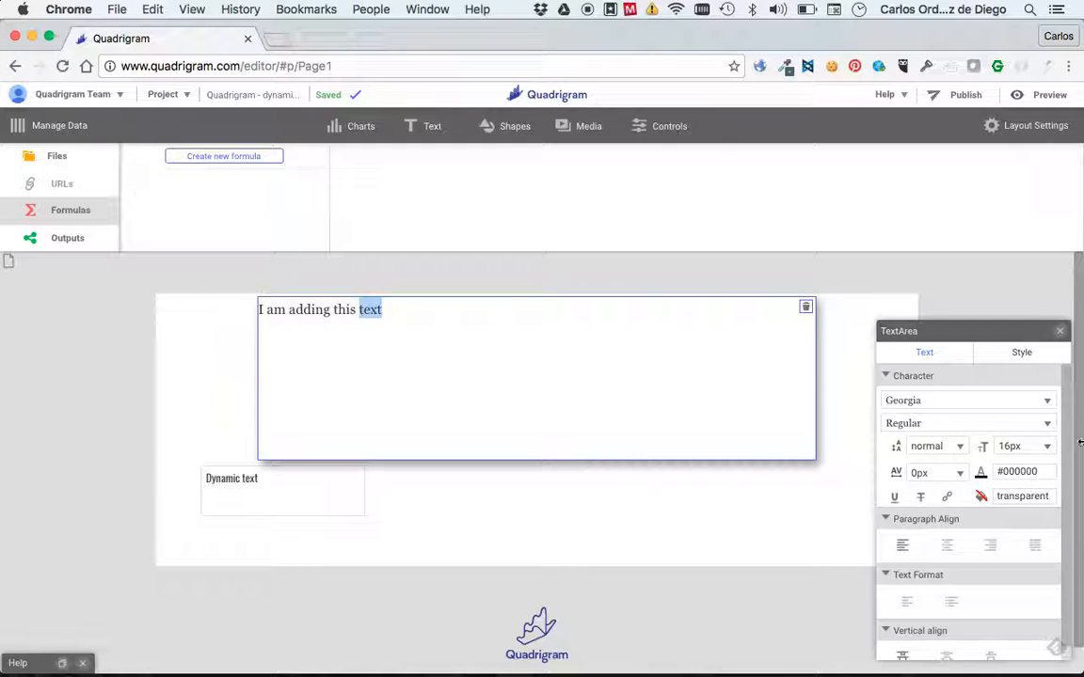
left_click(923, 422)
left_click(900, 488)
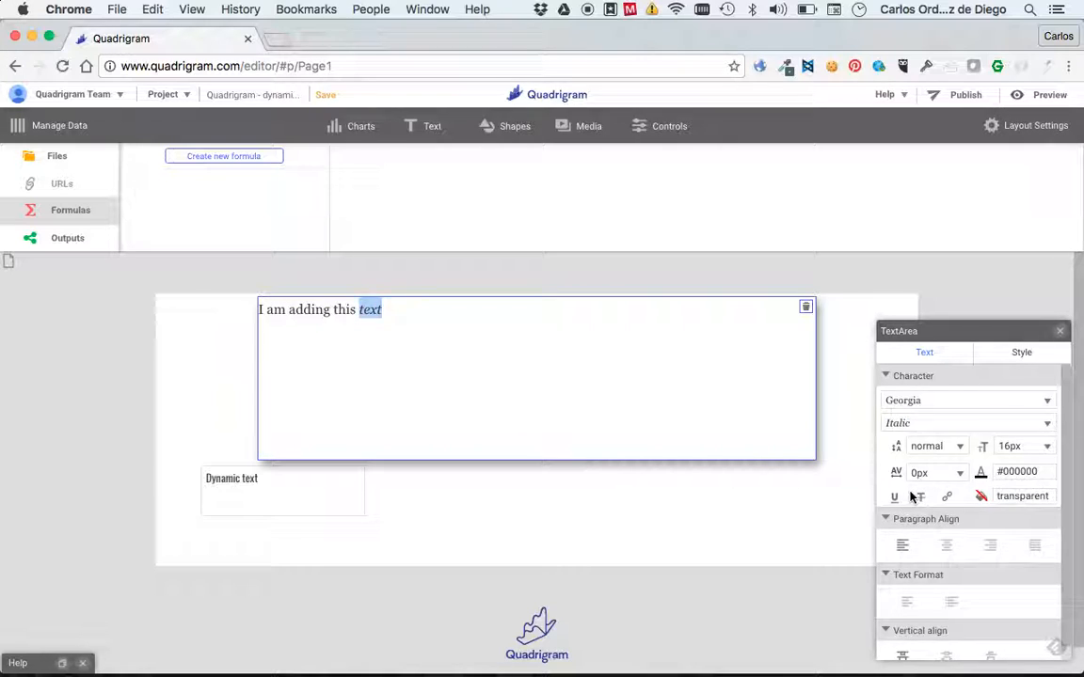
Move the dynamic text control above the text area and set its text to "This is a Dynamic text"
left_click(370, 487)
left_click_drag(332, 493, 336, 315)
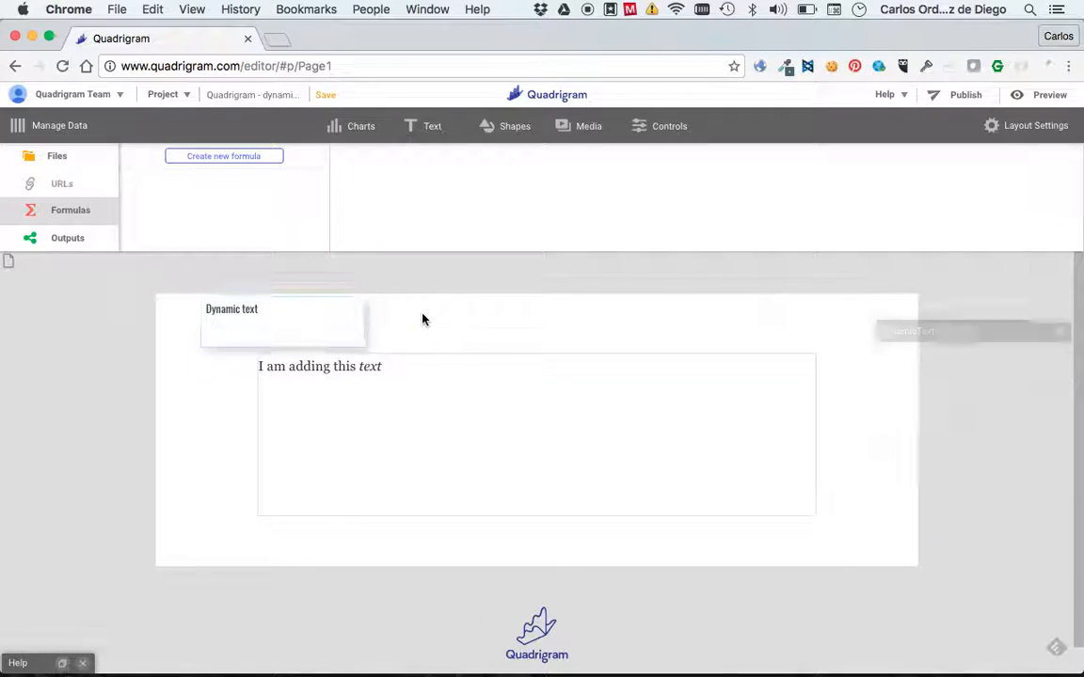
left_click(297, 318)
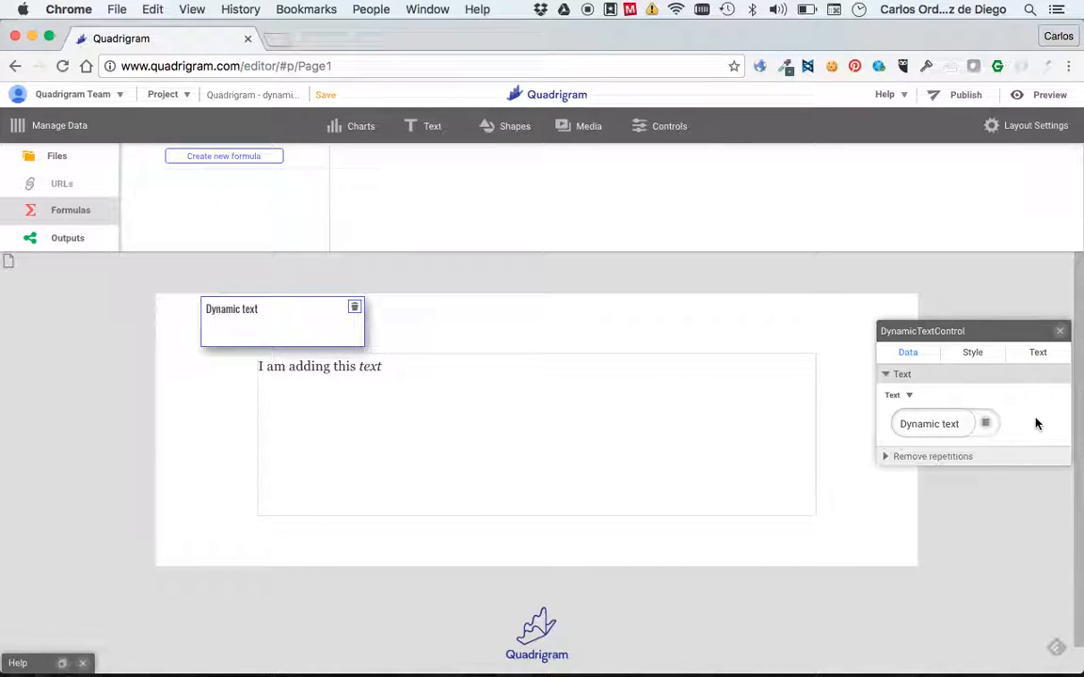
double_click(963, 423)
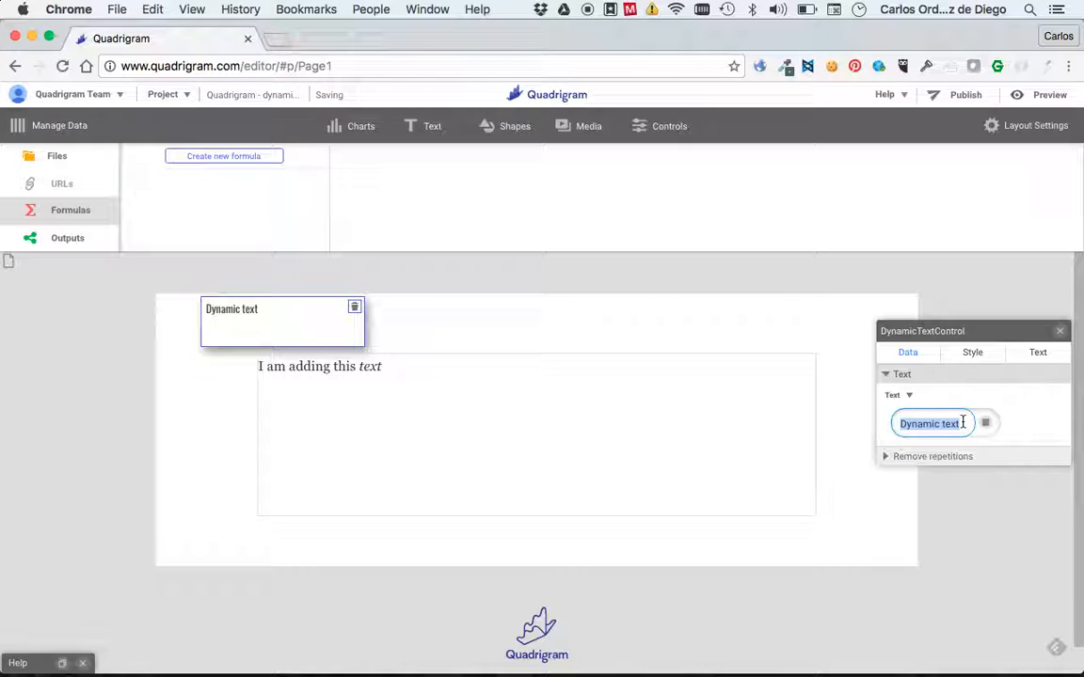
key("BackSpace")
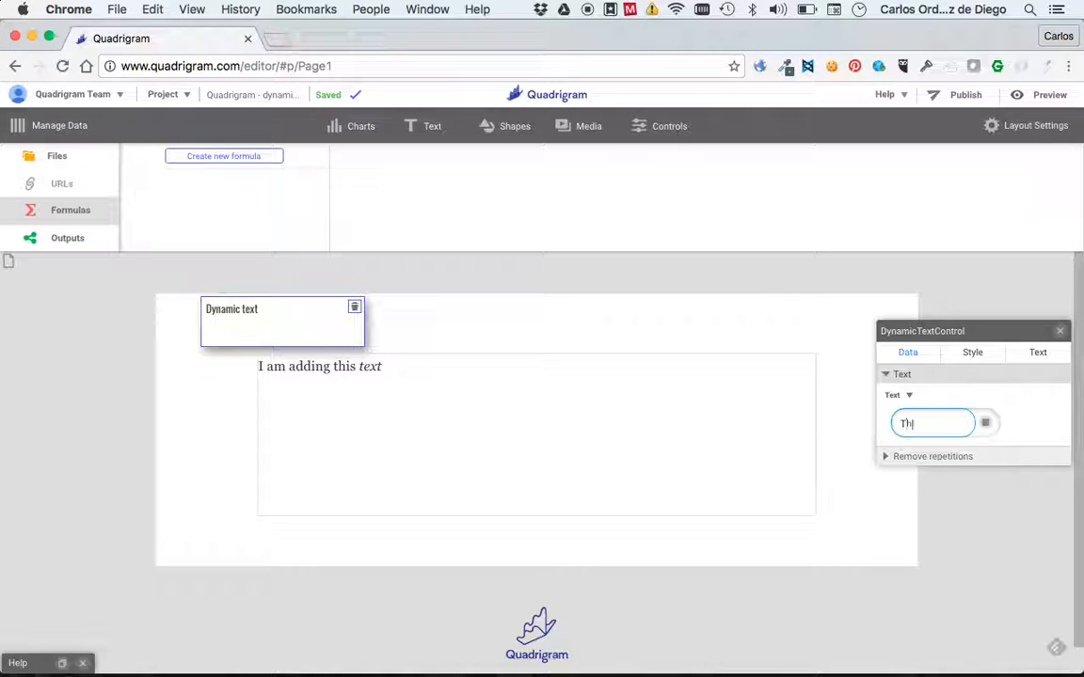
type("This is a Dynamic text")
key("Return")
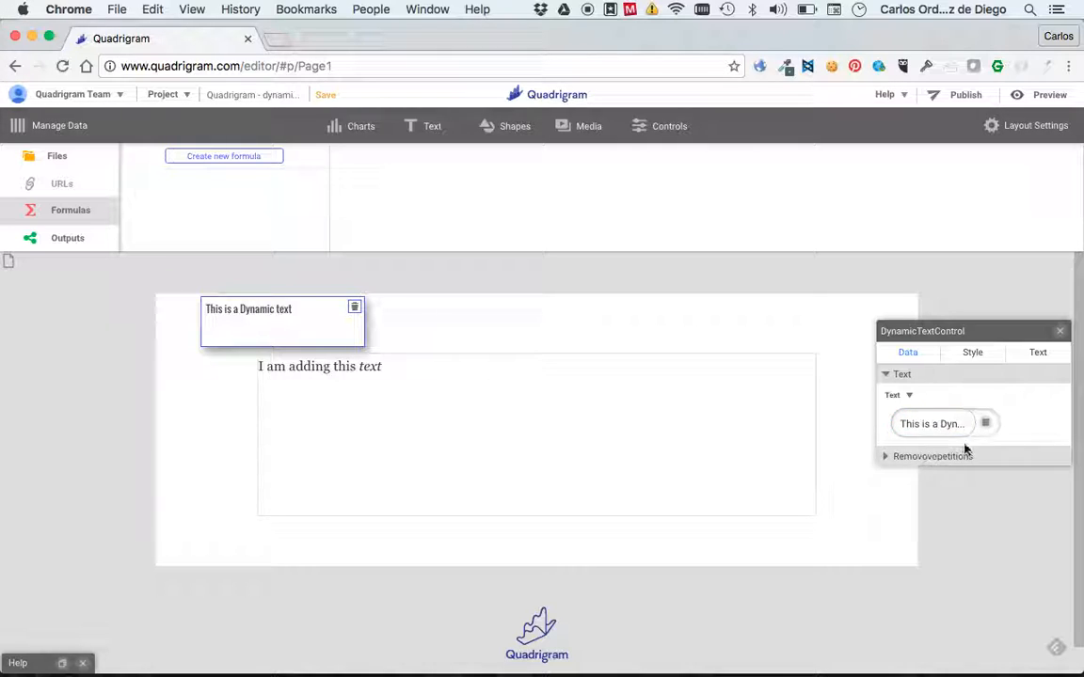
Set the dynamic text's font family to Roboto and its font size to 24px
left_click(1036, 354)
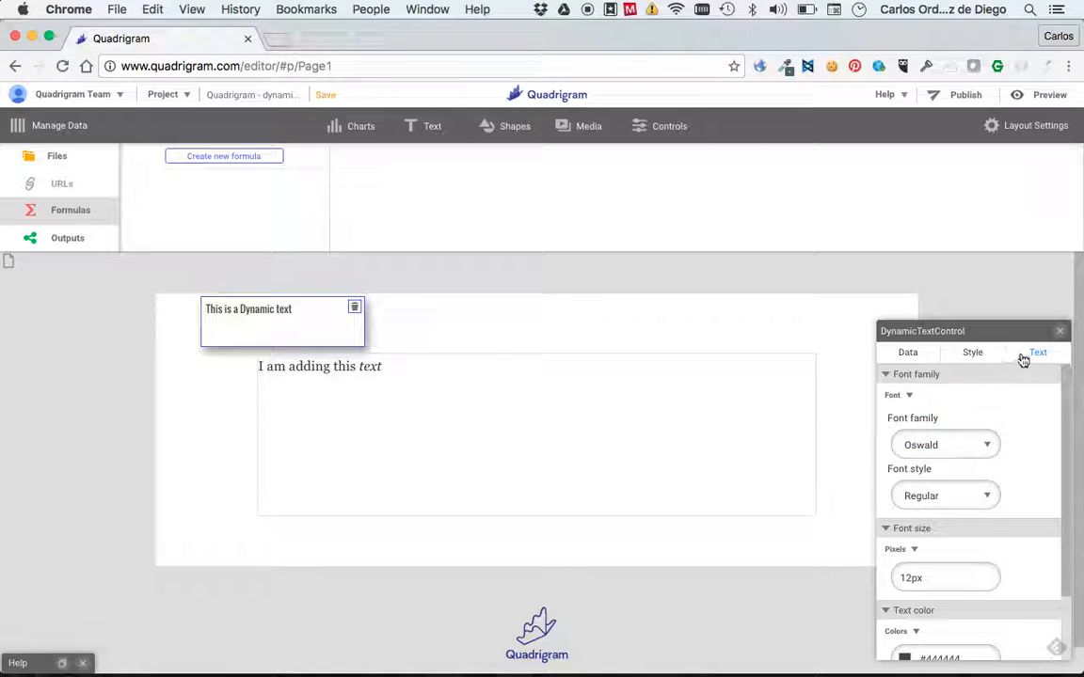
left_click(982, 448)
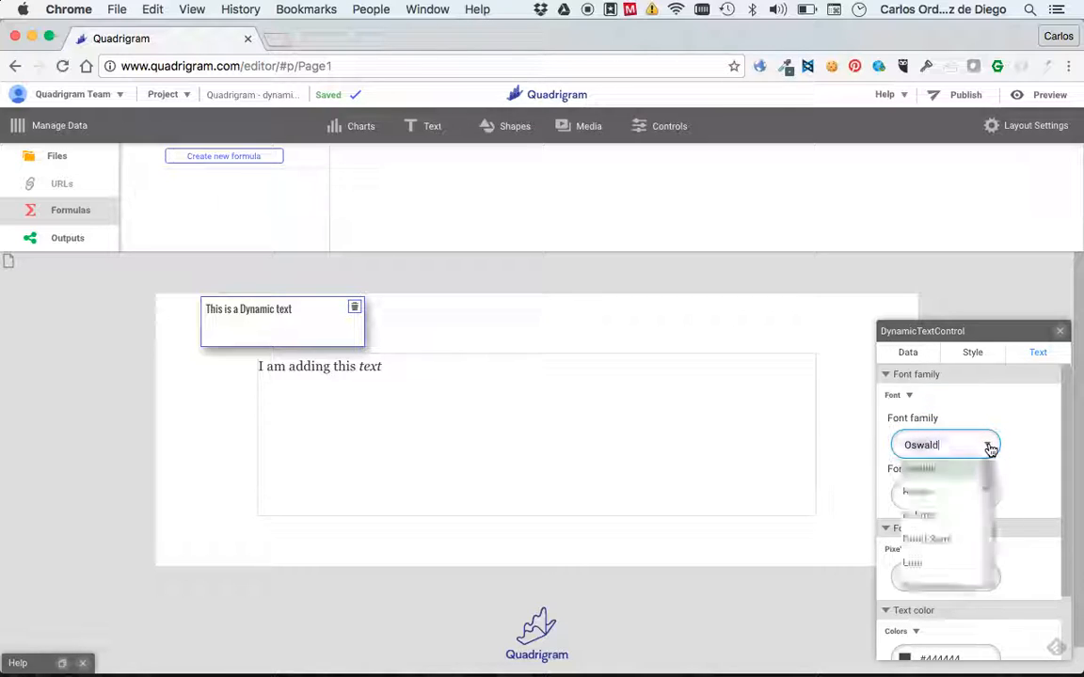
left_click(921, 516)
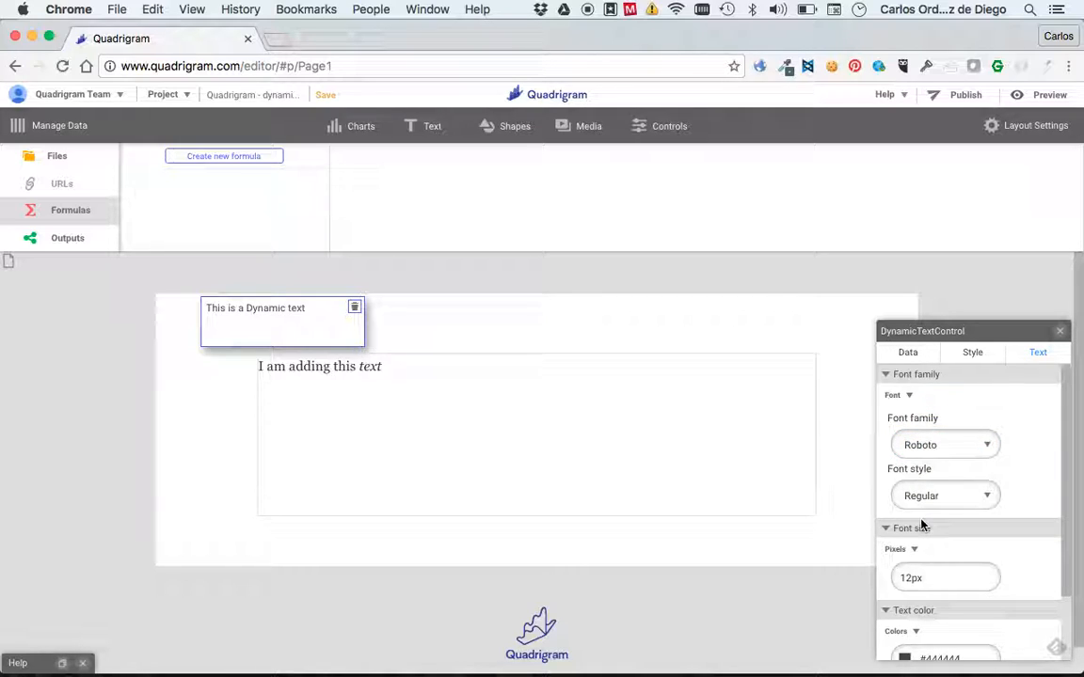
scroll(987, 523, "down", 1)
double_click(950, 555)
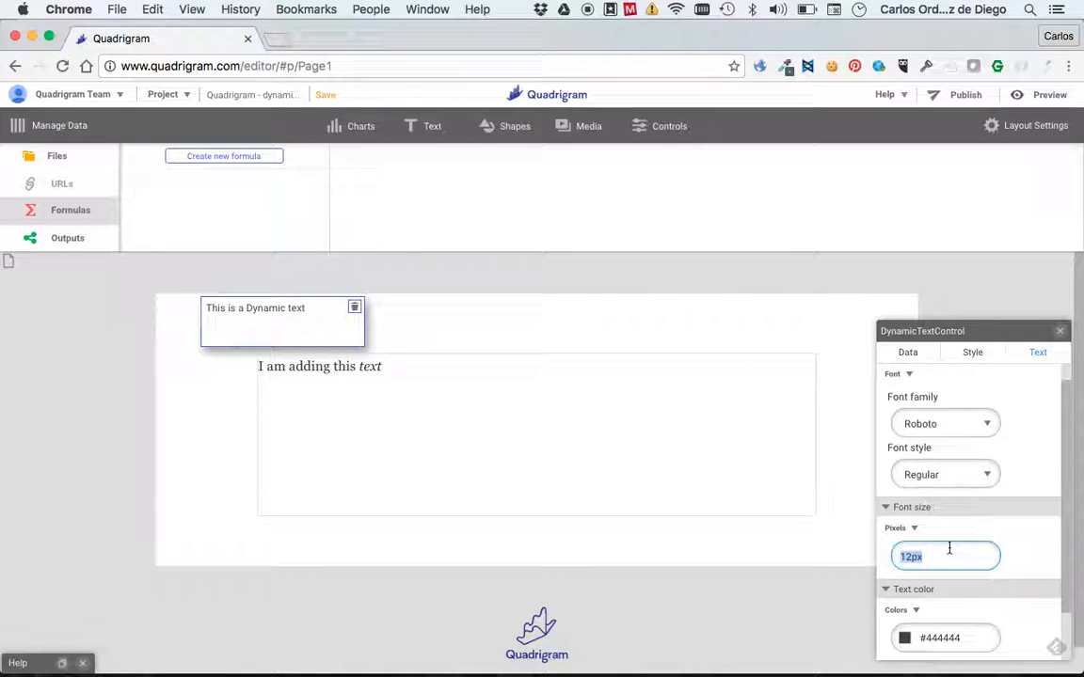
type("24")
key("Return")
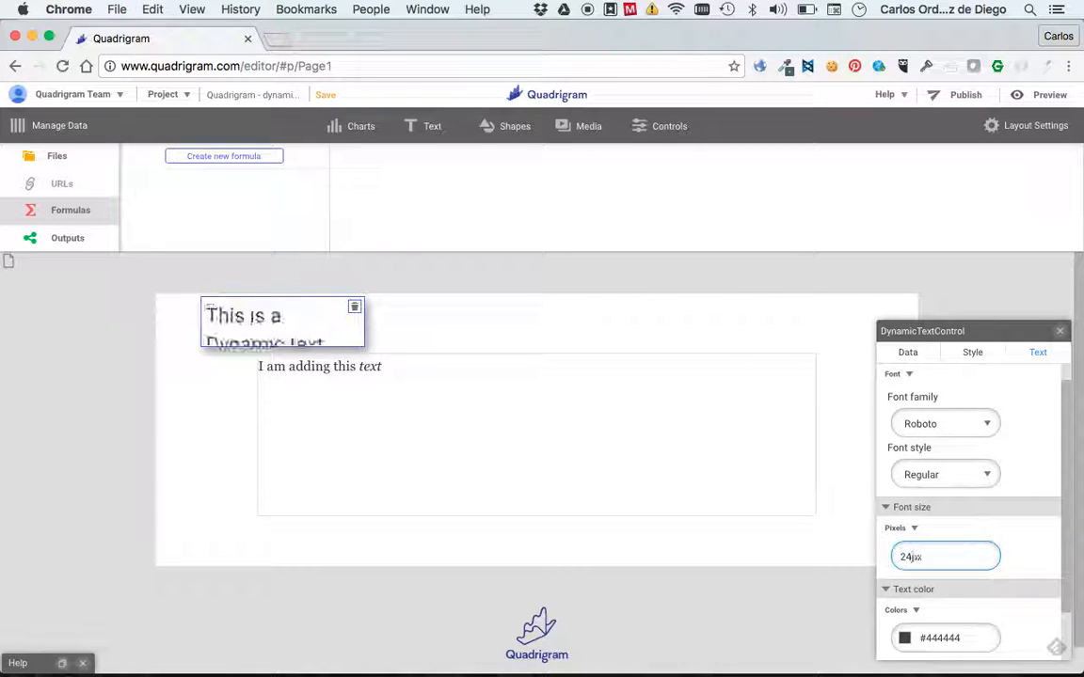
Widen the dynamic text control so its sentence fits on one line, and check its text data setting
left_click(523, 326)
left_click_drag(361, 341, 550, 341)
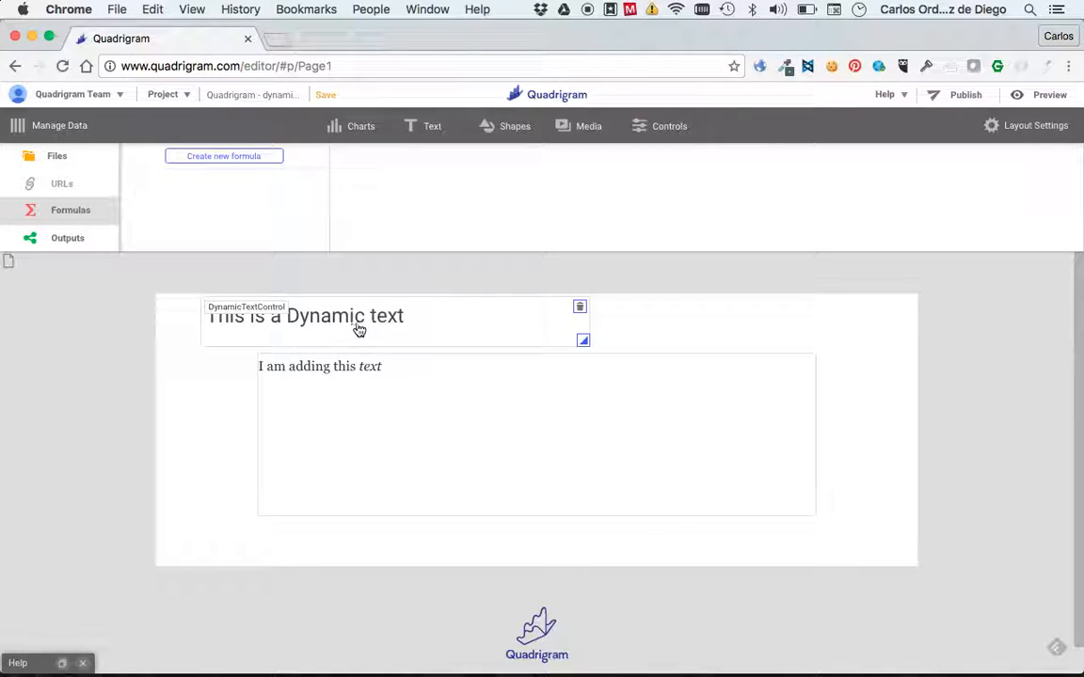
left_click(431, 329)
left_click(909, 353)
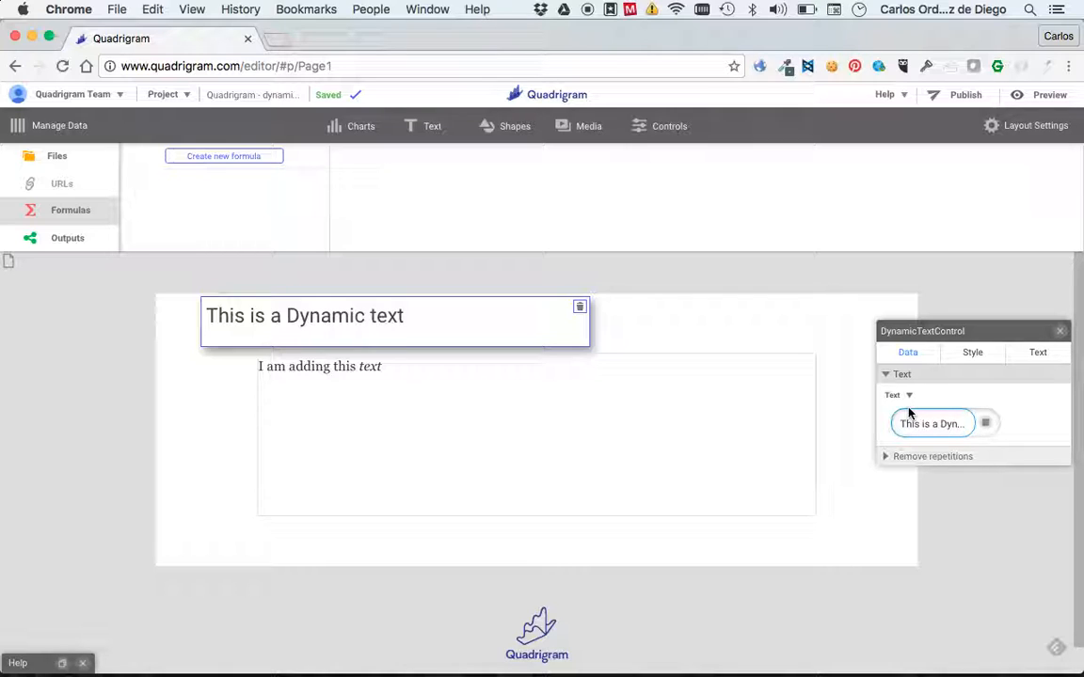
left_click(695, 285)
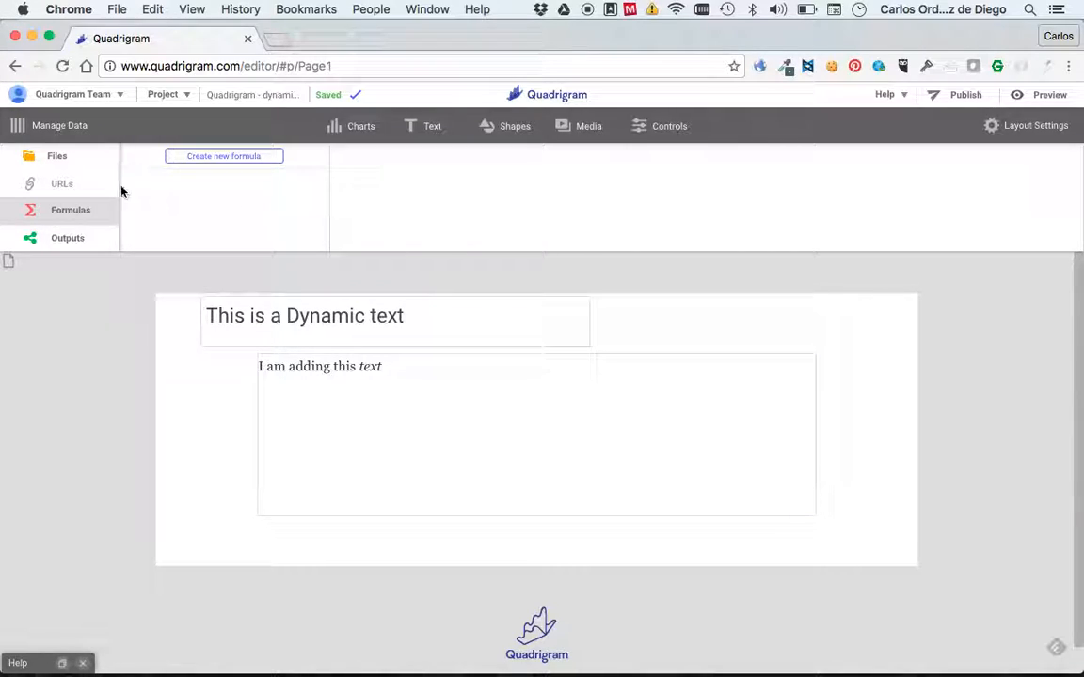
Examine the rows and columns of the imported Olympic Games - Golden medals table
left_click(53, 155)
left_click(401, 184)
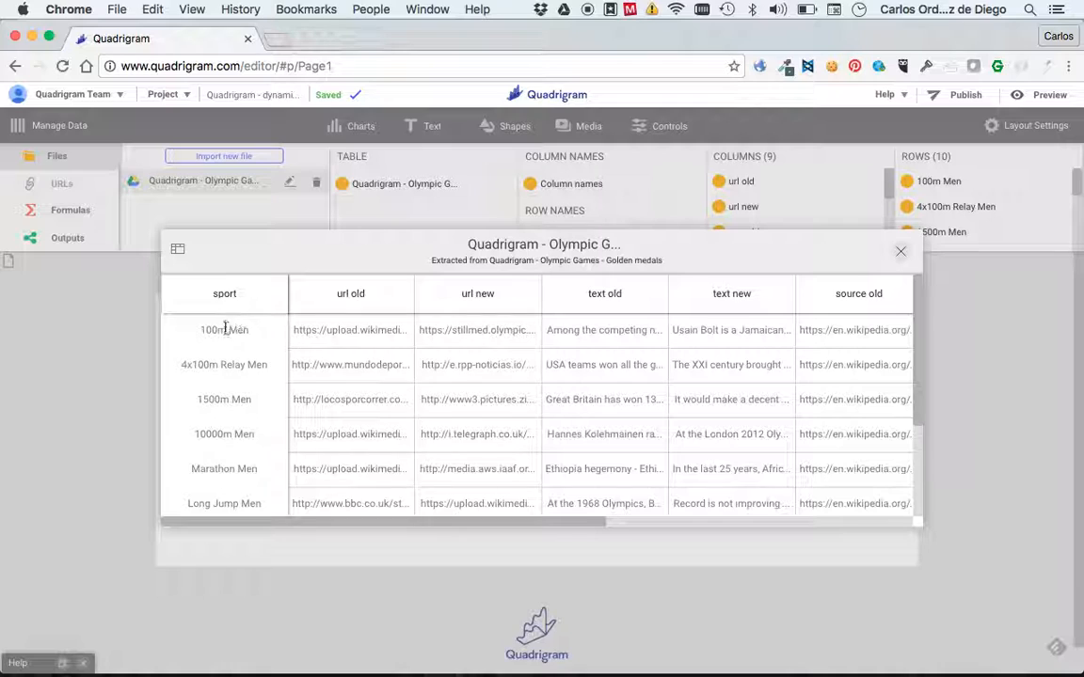
scroll(226, 343, "down", 5)
scroll(227, 341, "up", 5)
left_click(902, 253)
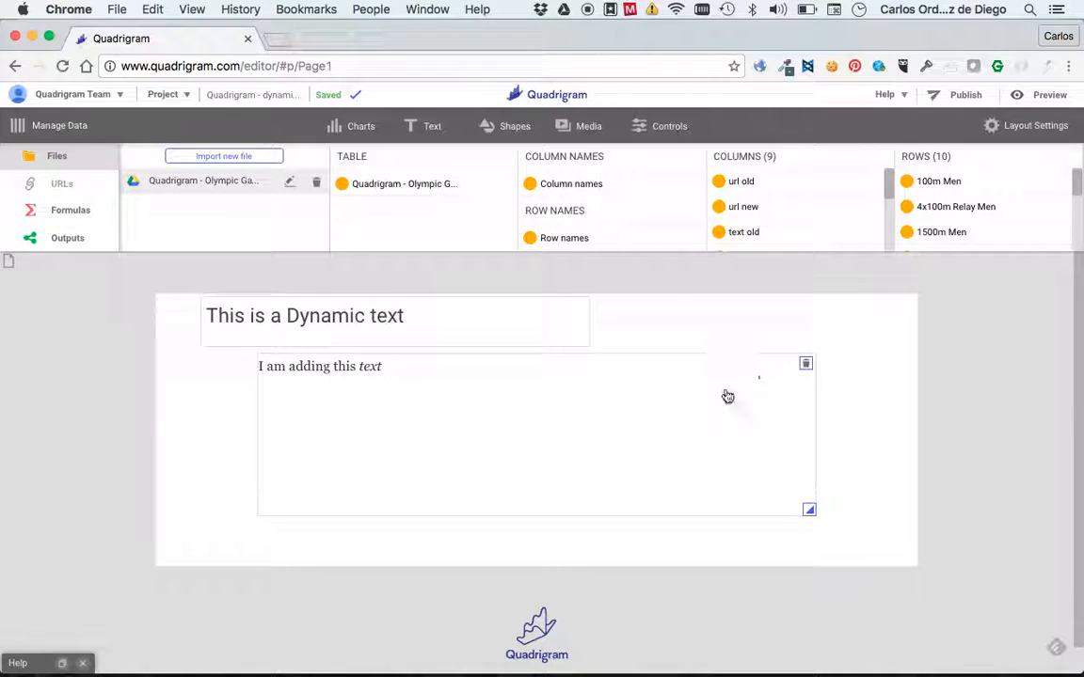
Add a dropdown control to the page, beside the dynamic text near the page's upper-right corner
left_click(491, 334)
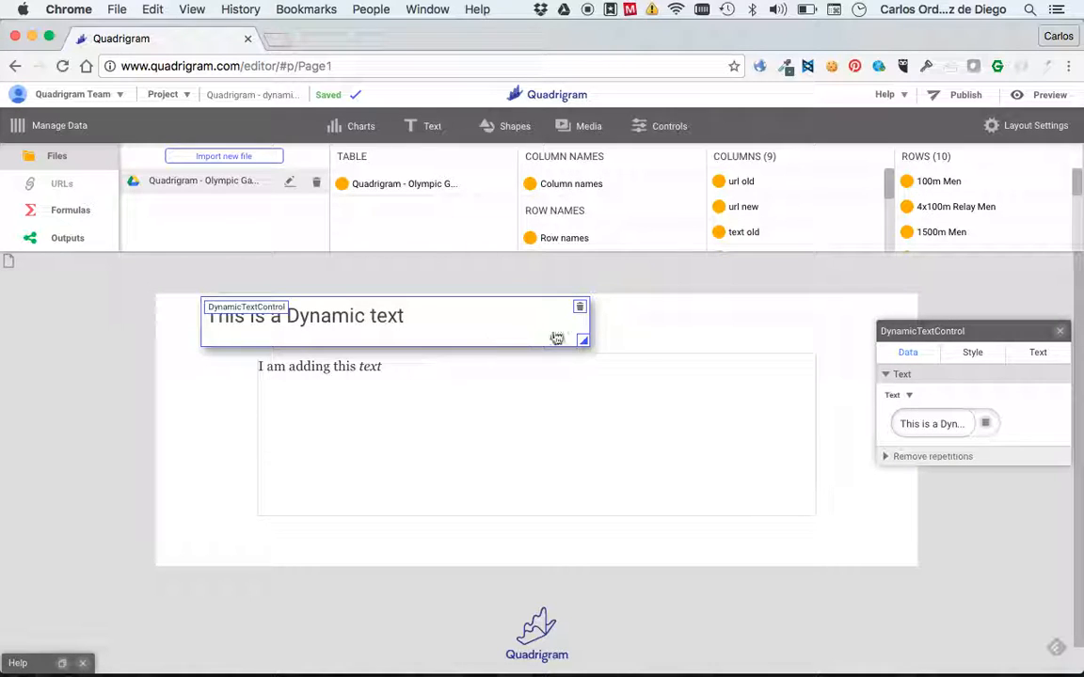
left_click(696, 331)
left_click(644, 136)
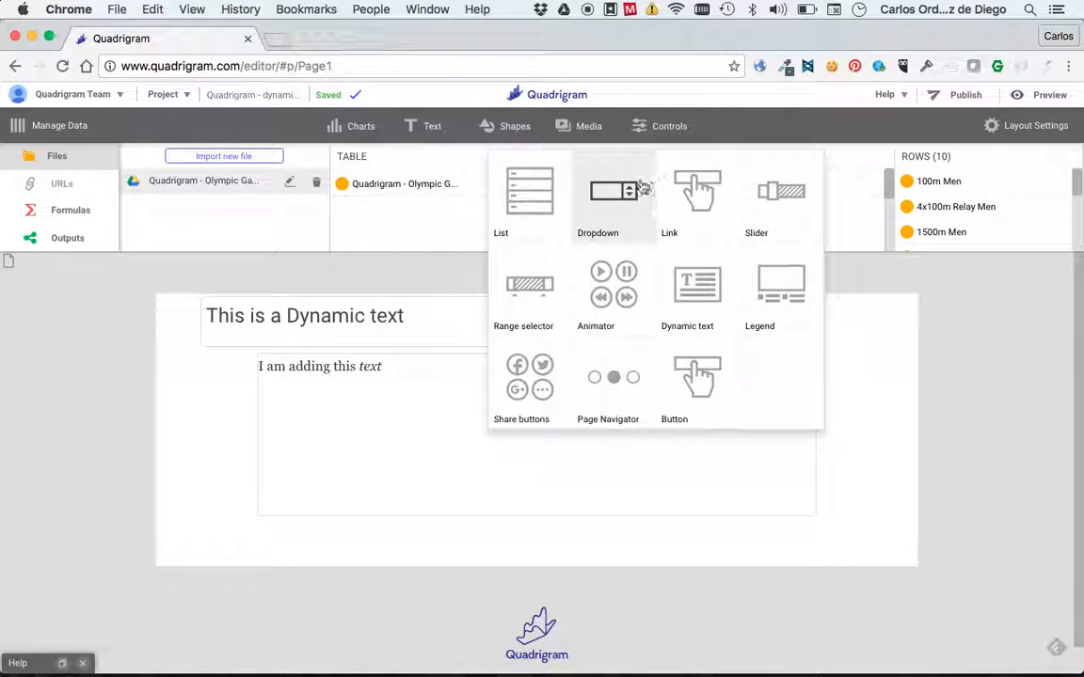
left_click_drag(631, 208, 781, 312)
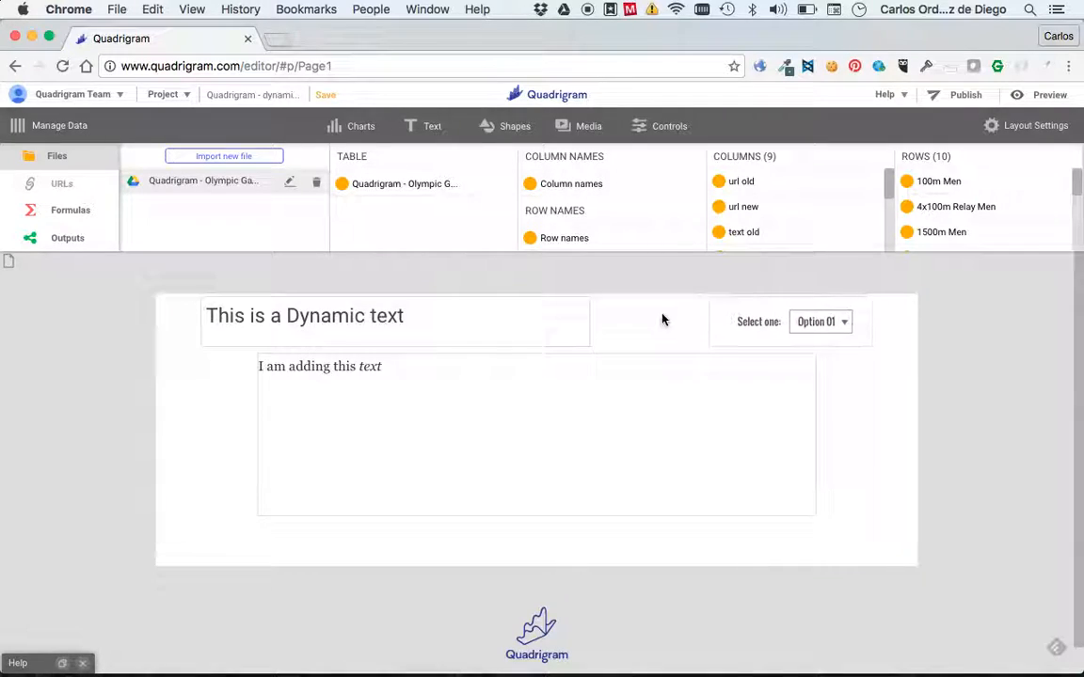
Preview the Golden medals table's row names and assign them as the dropdown's items to be shown
left_click(769, 322)
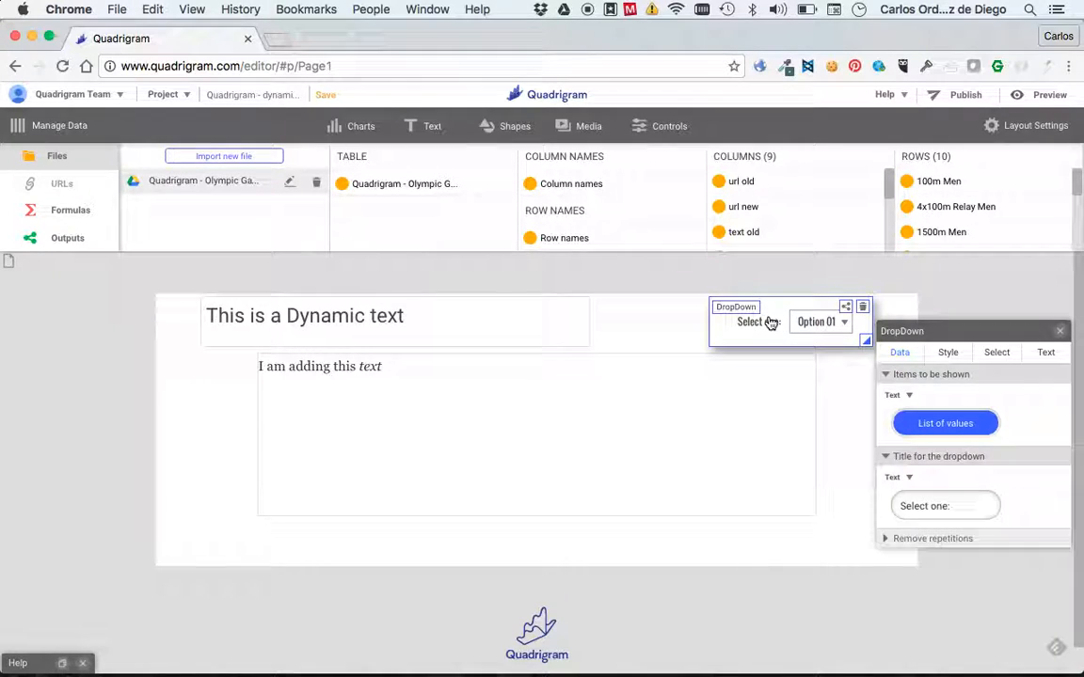
left_click_drag(564, 237, 575, 235)
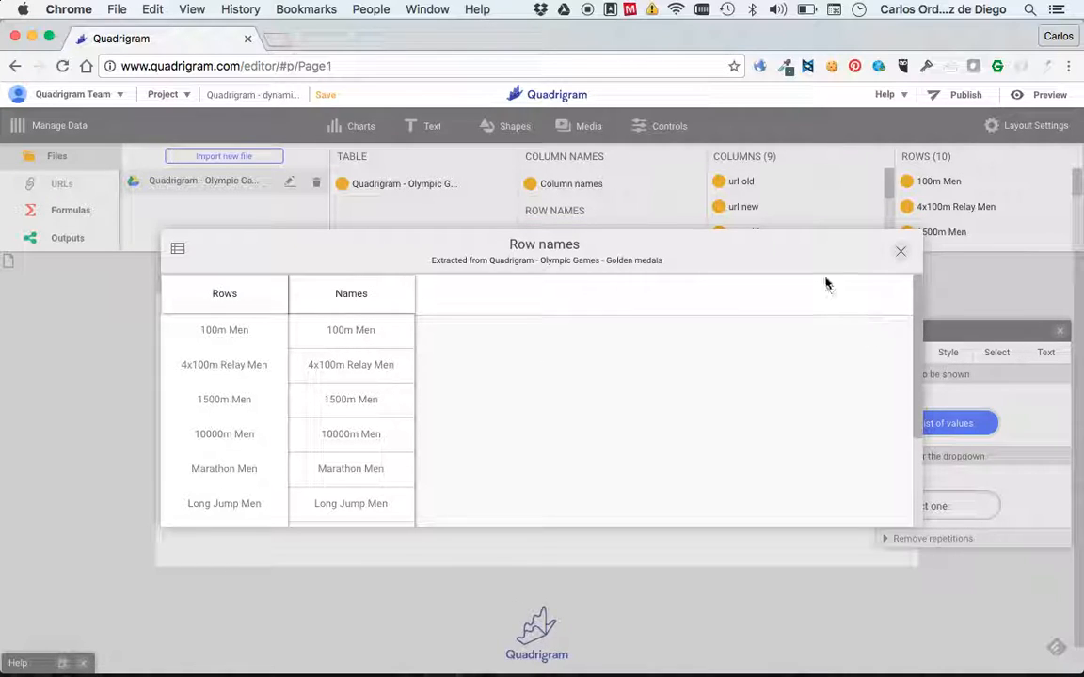
scroll(373, 421, "down", 3)
scroll(372, 419, "up", 3)
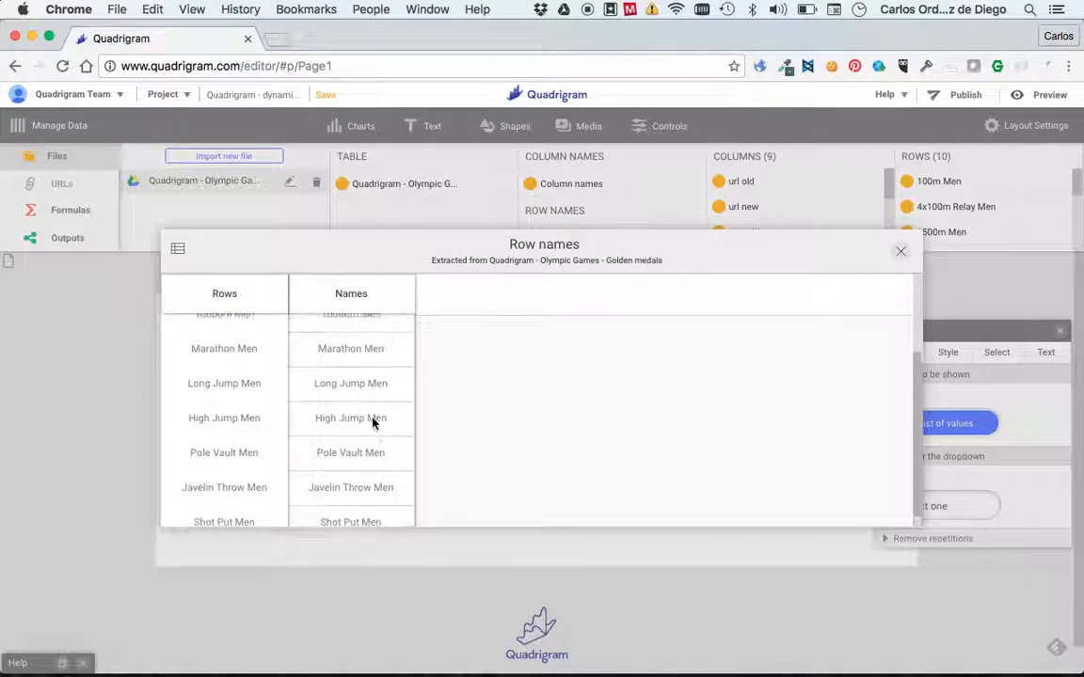
left_click(900, 251)
left_click_drag(555, 249, 940, 423)
left_click(665, 302)
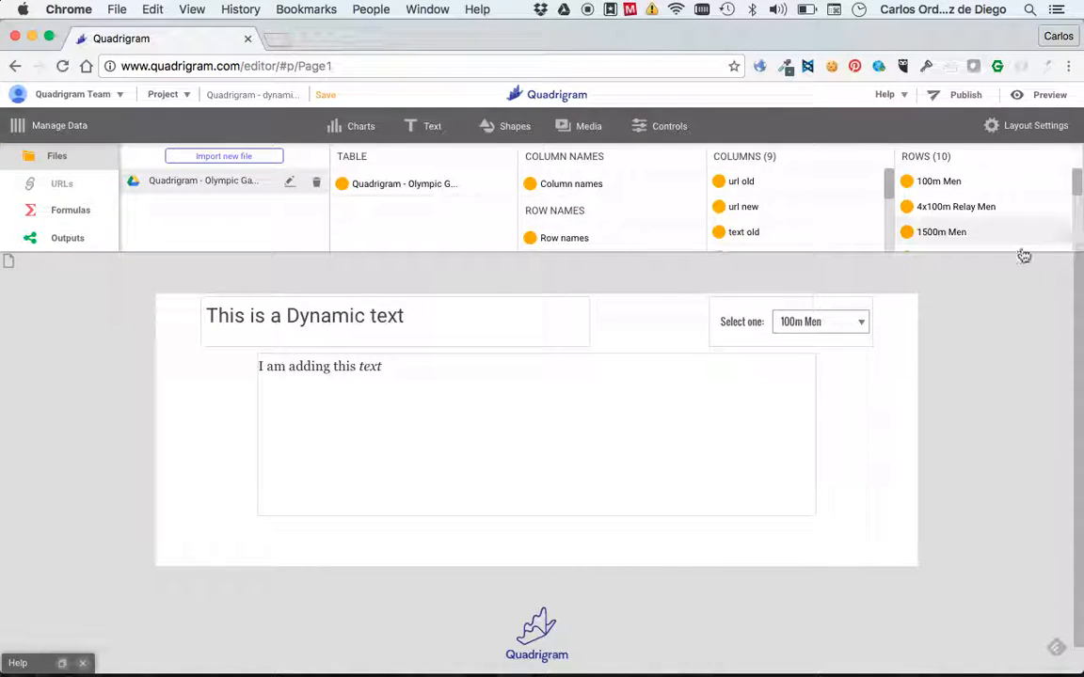
Test the dropdown's list of sports by choosing 4x100m Relay Men and finally Marathon Men
left_click(810, 322)
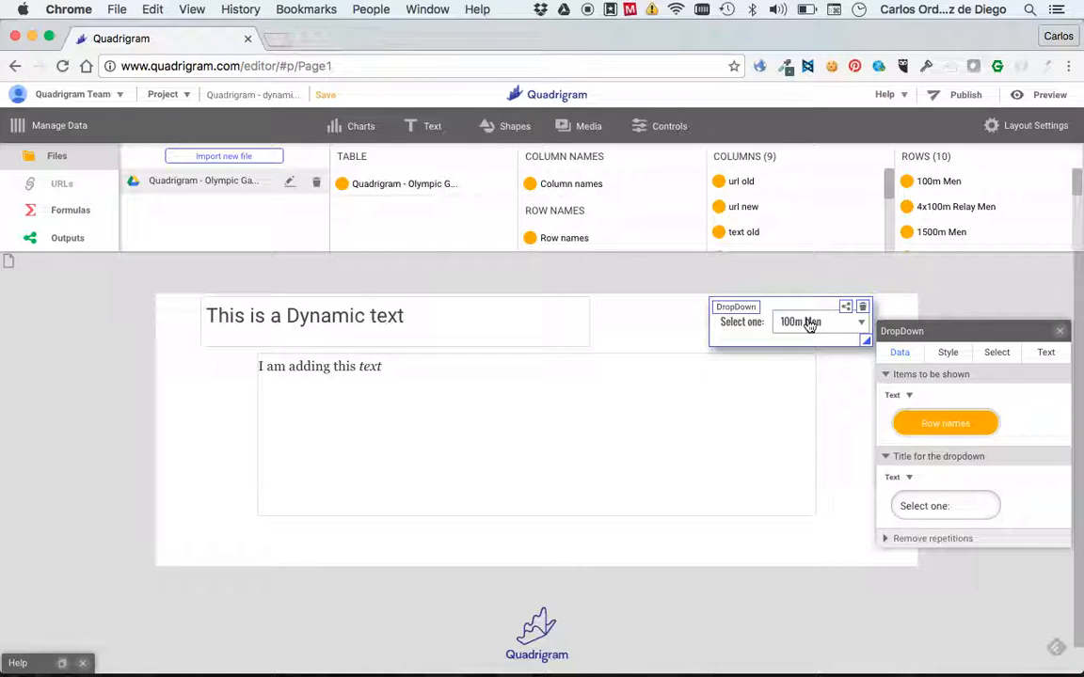
left_click(813, 320)
scroll(821, 416, "down", 1)
scroll(818, 415, "up", 1)
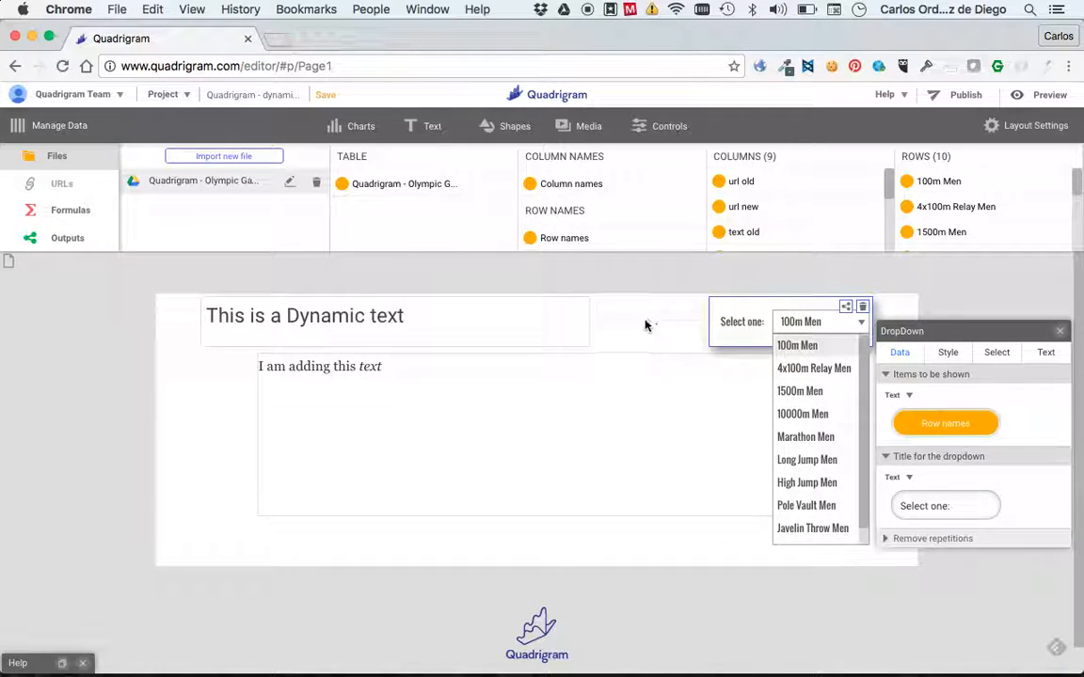
left_click(807, 367)
left_click(806, 323)
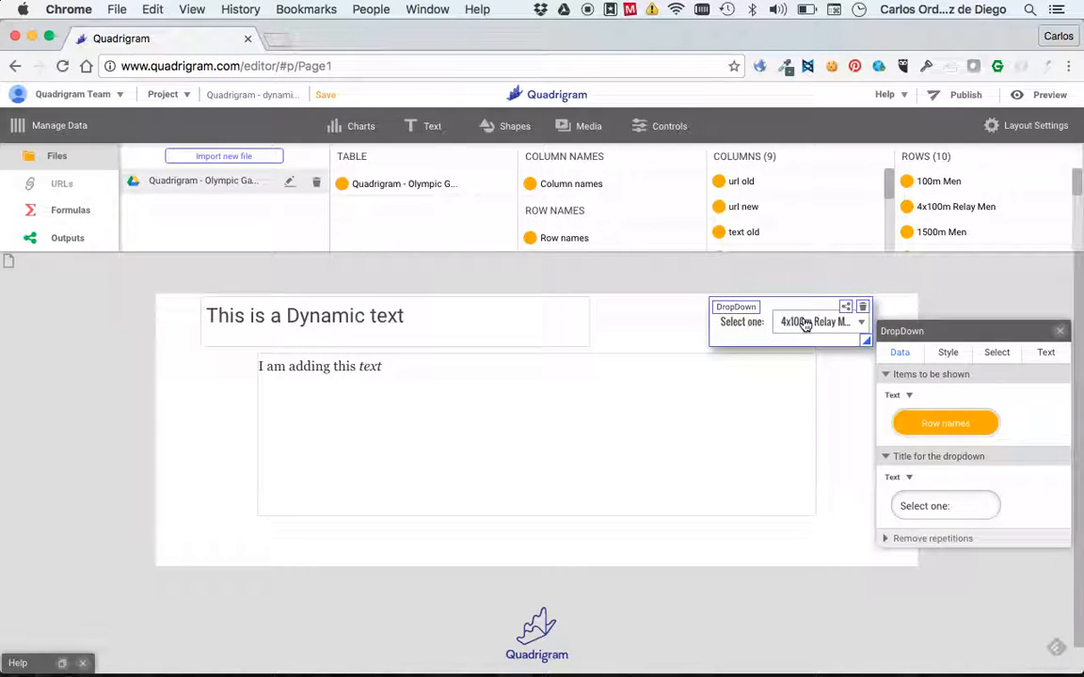
left_click(810, 322)
left_click(811, 420)
Show the dropdown's outputs in the data manager
mouse_move(835, 324)
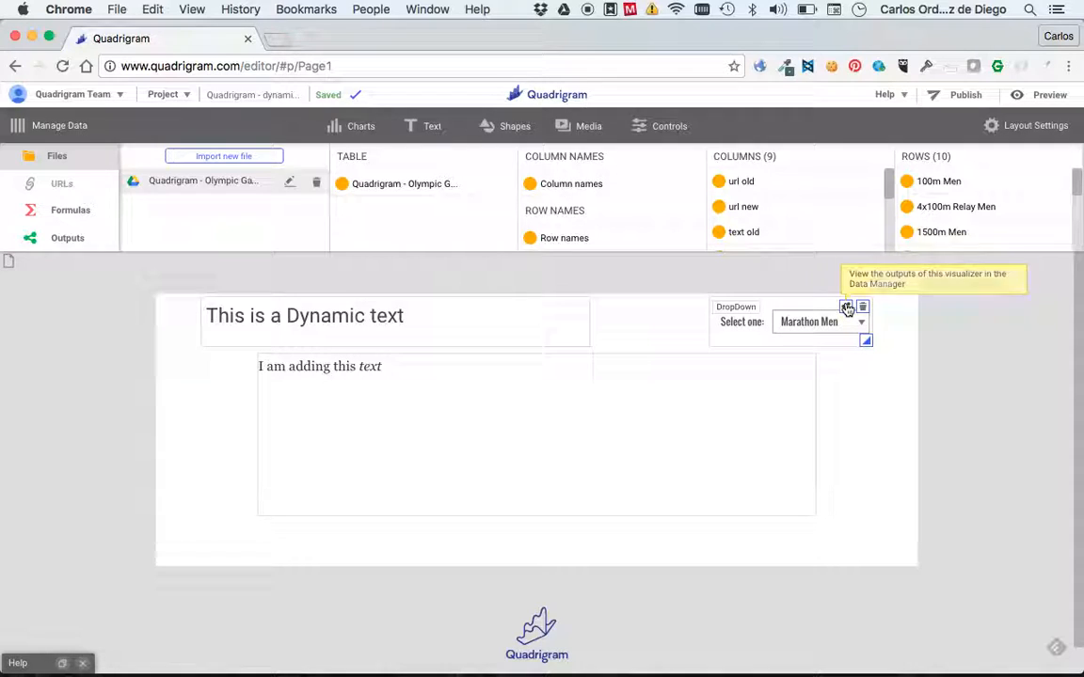
left_click(847, 309)
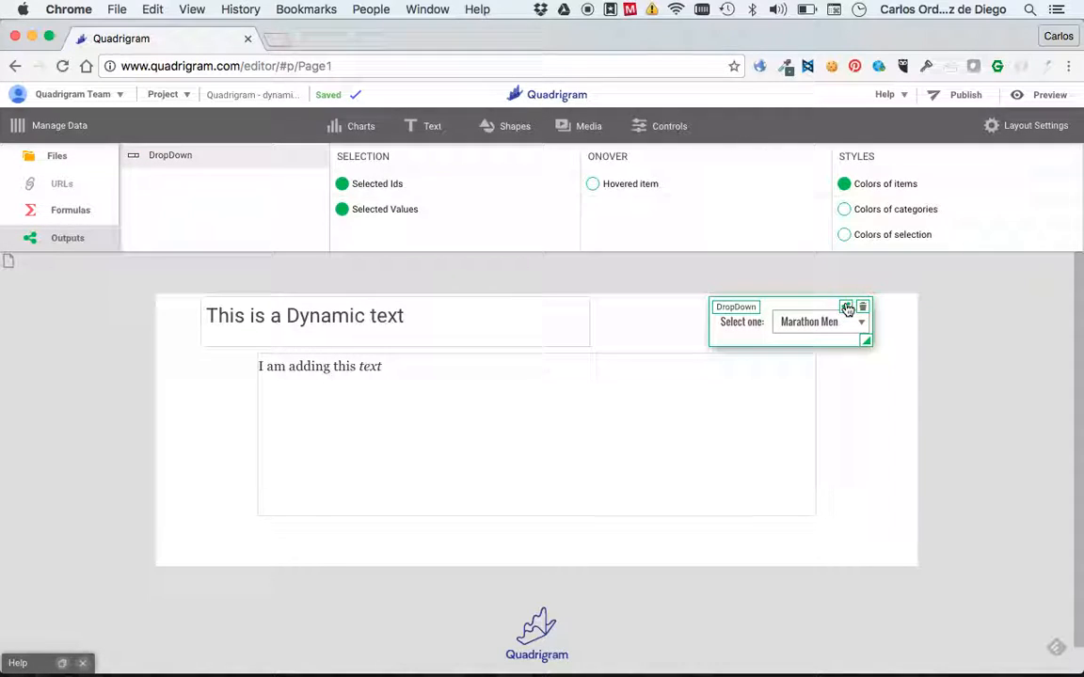
Preview the content of the dropdown's Selected Ids output
double_click(399, 184)
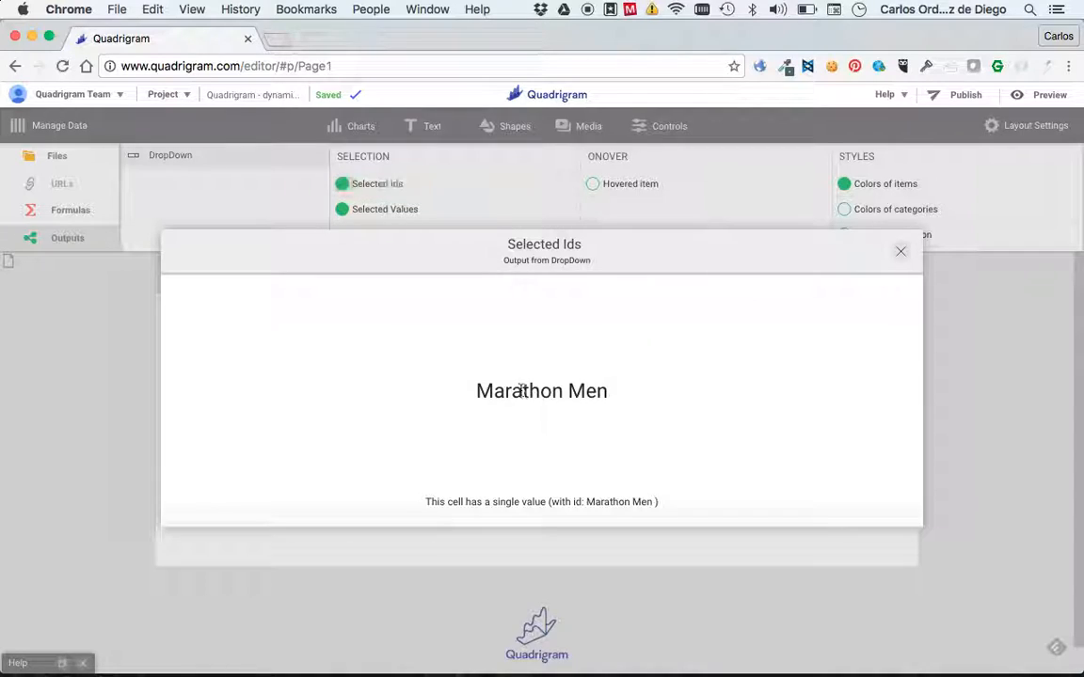
left_click(900, 252)
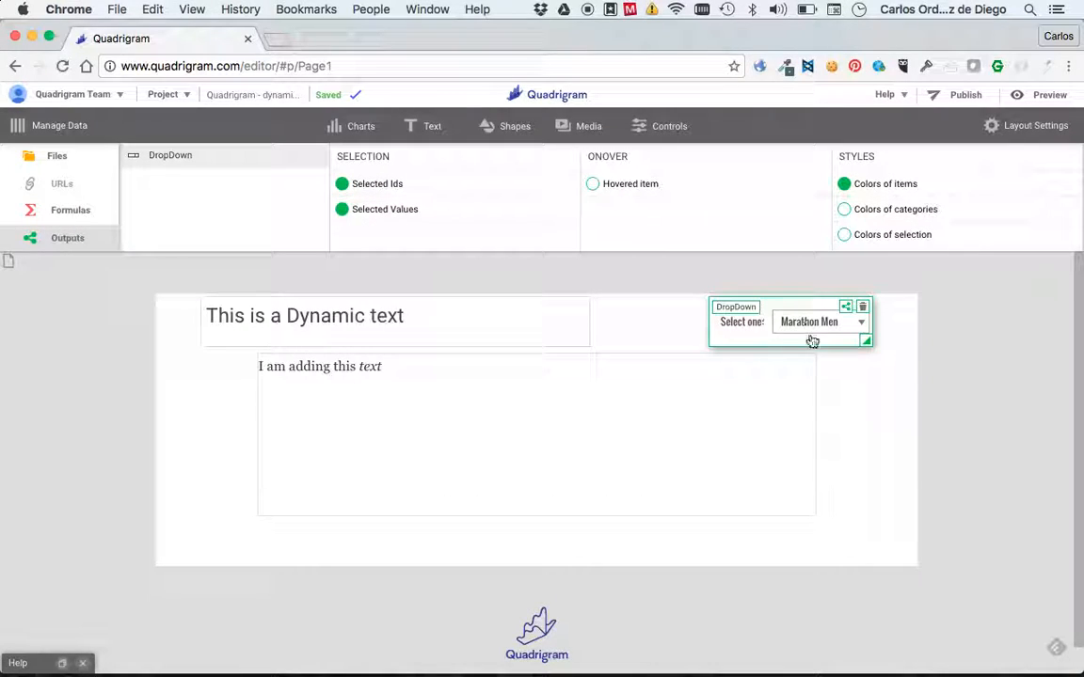
Create a new formula named "Filter by sport" and set its operation to Filter
left_click(78, 208)
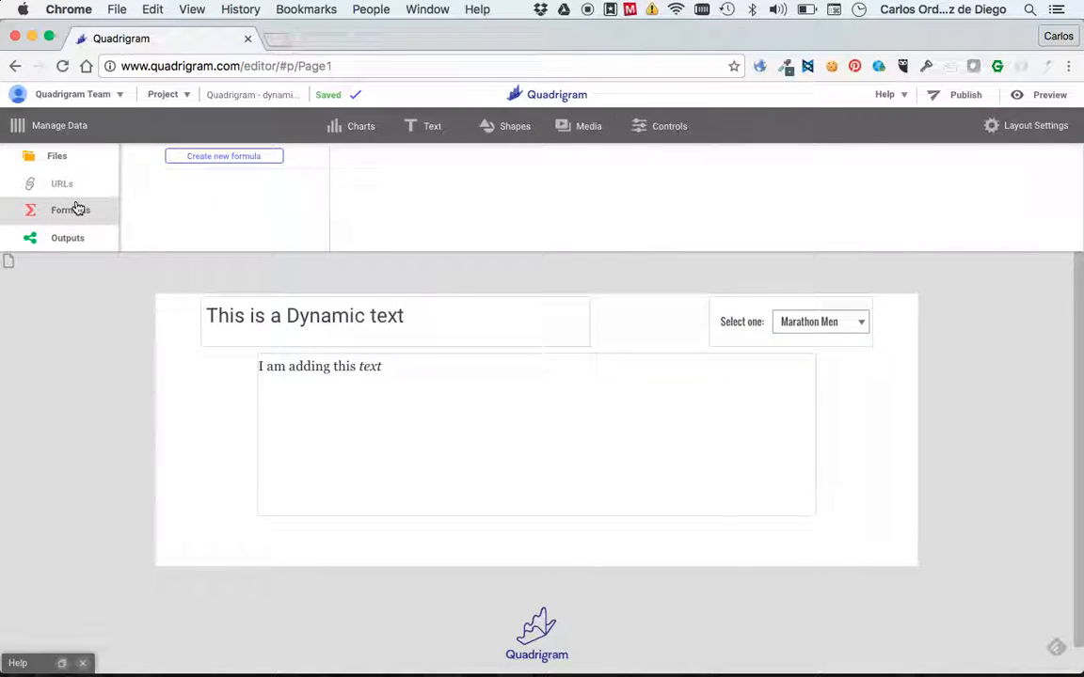
left_click(247, 158)
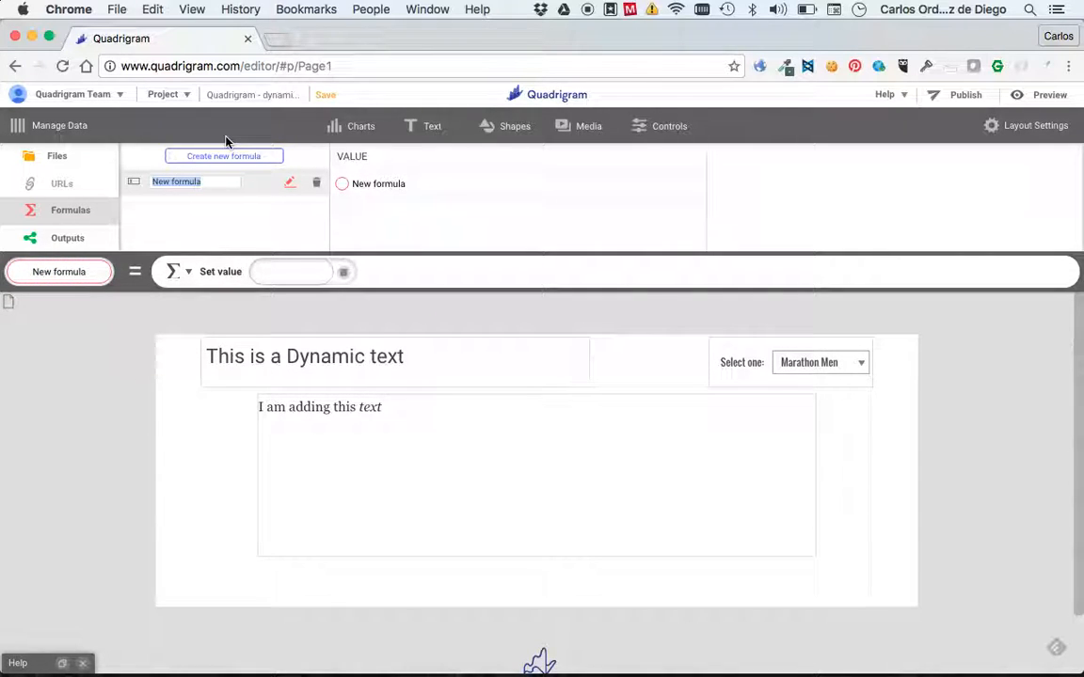
type("Filter by sport")
key("Return")
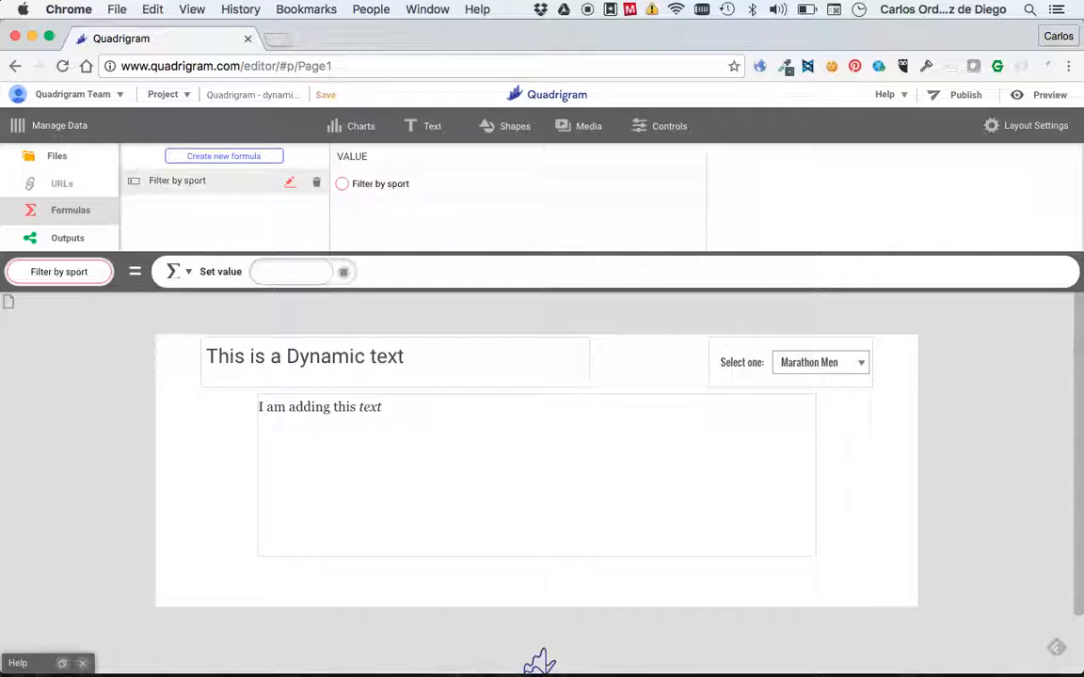
left_click(188, 272)
left_click(224, 321)
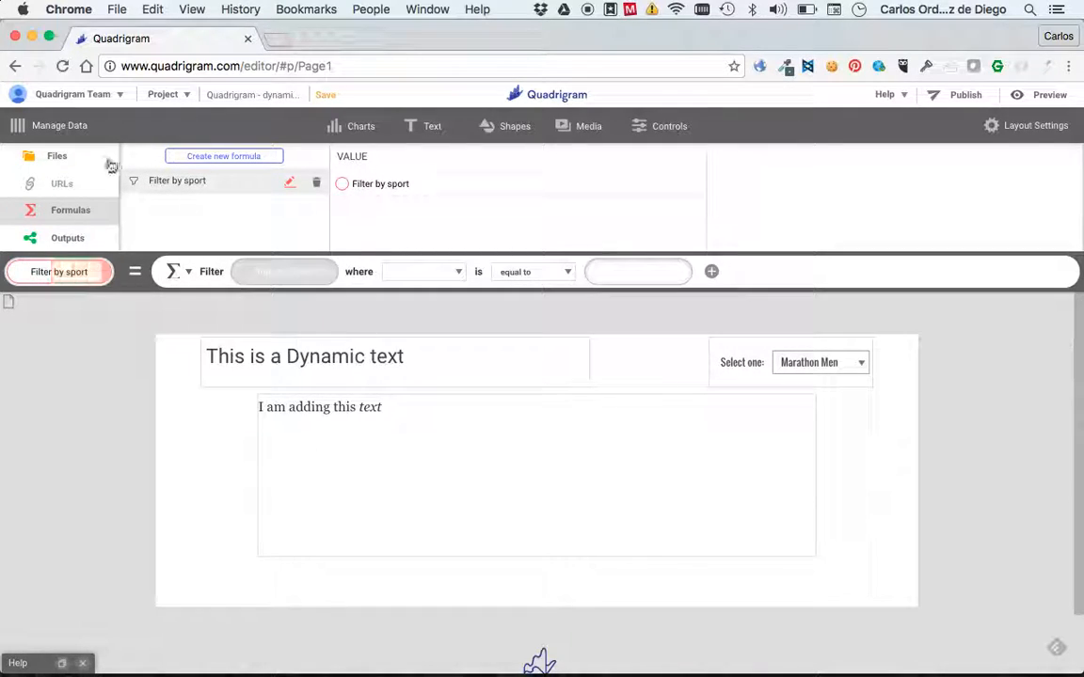
Set the Olympic Games - Golden medals table as the data to filter in the formula, and preview its contents
left_click(44, 154)
left_click_drag(437, 190, 286, 279)
left_click(286, 280)
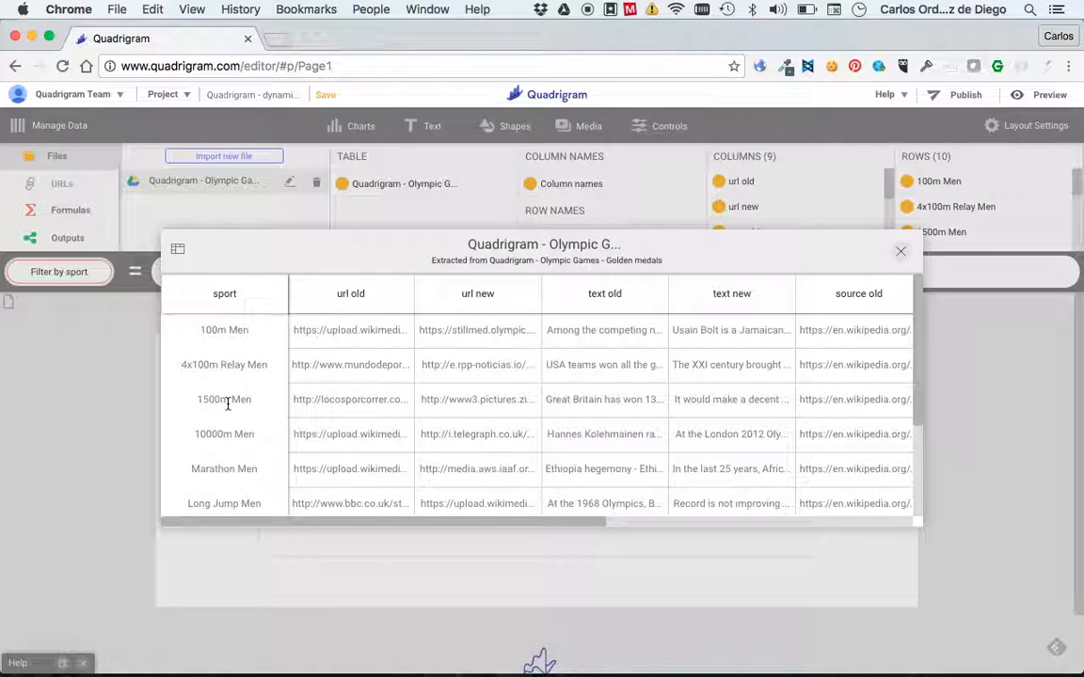
left_click(902, 252)
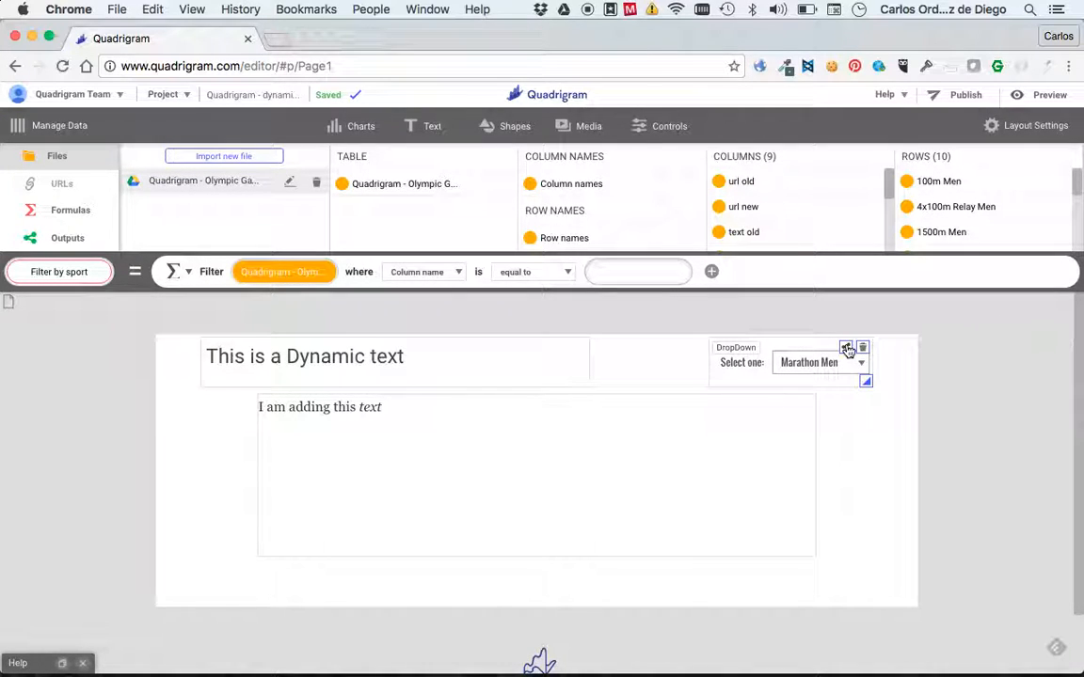
Complete the filter condition so that Row name (sport) is equal to the dropdown's Selected Ids output
left_click(847, 349)
left_click_drag(381, 189, 628, 272)
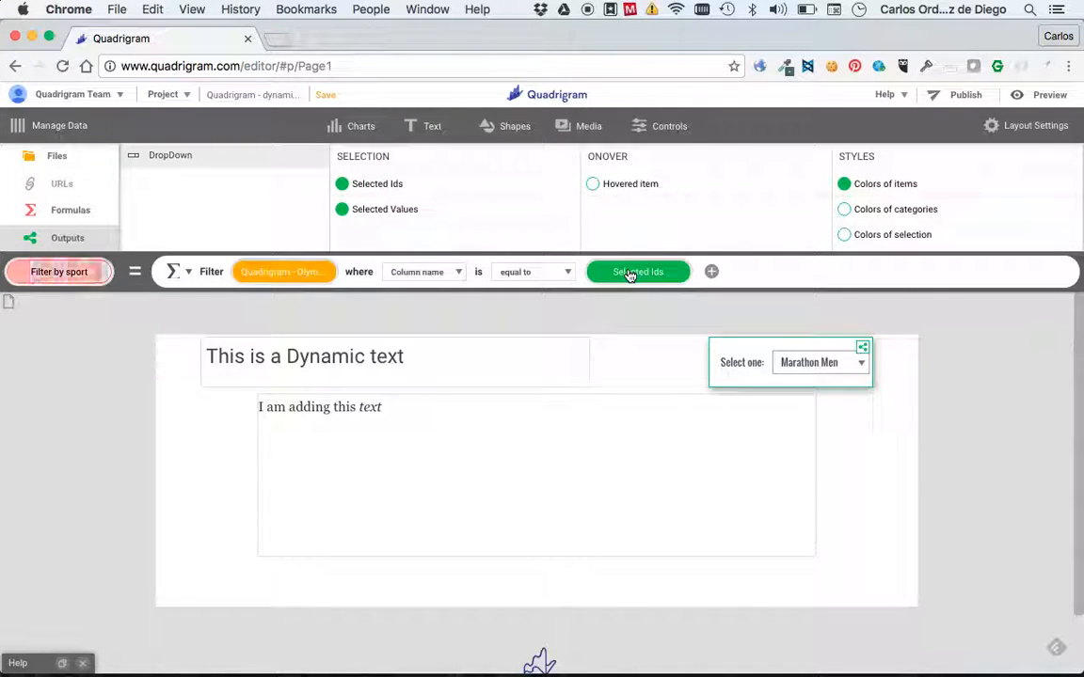
left_click(412, 272)
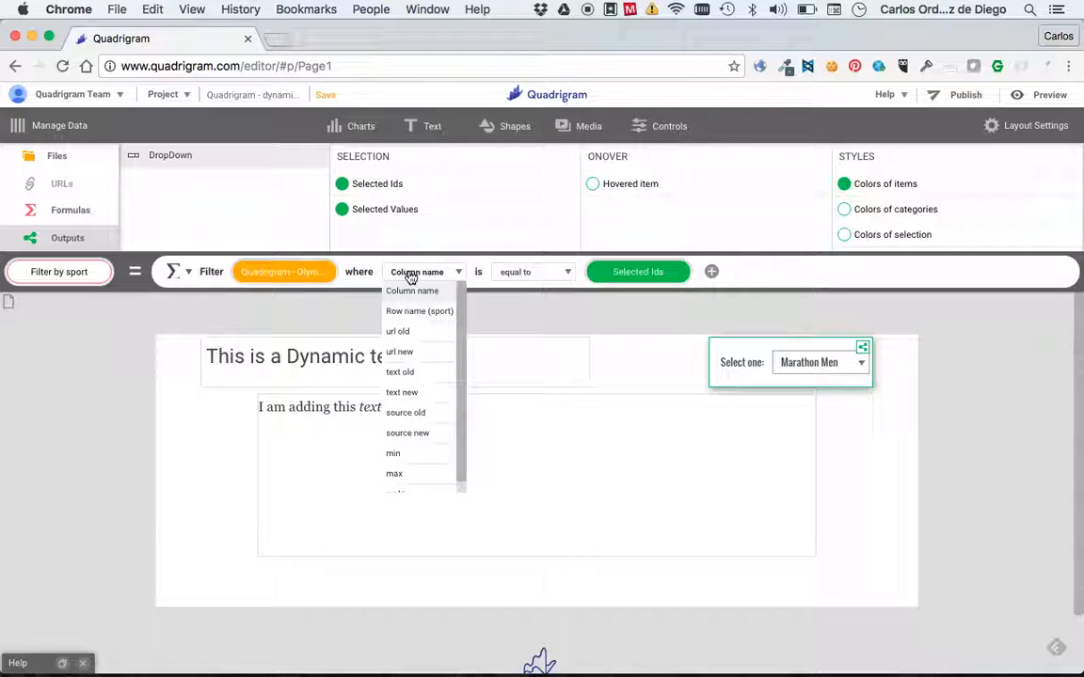
left_click(428, 313)
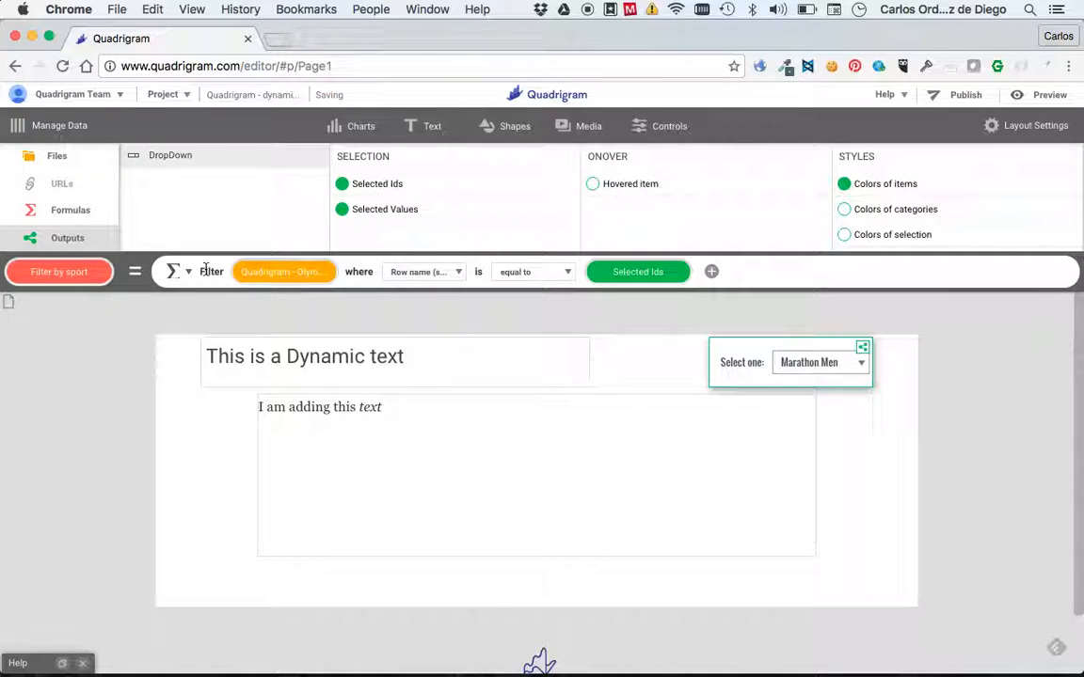
Preview the formula's source table to check its sport column of row names
double_click(287, 273)
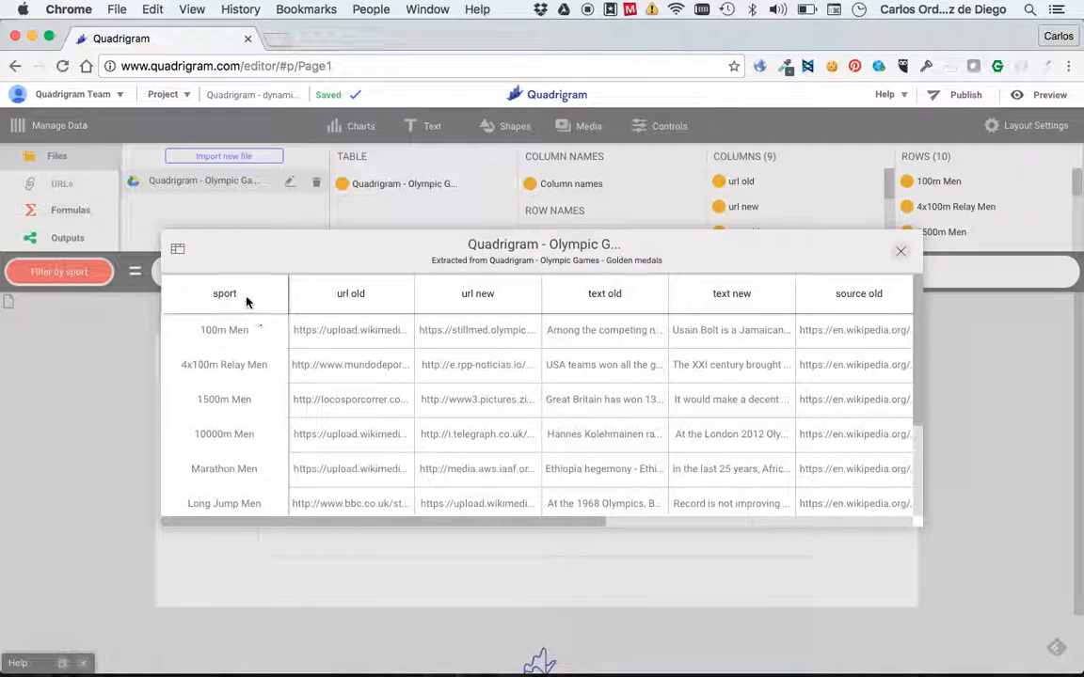
left_click(901, 251)
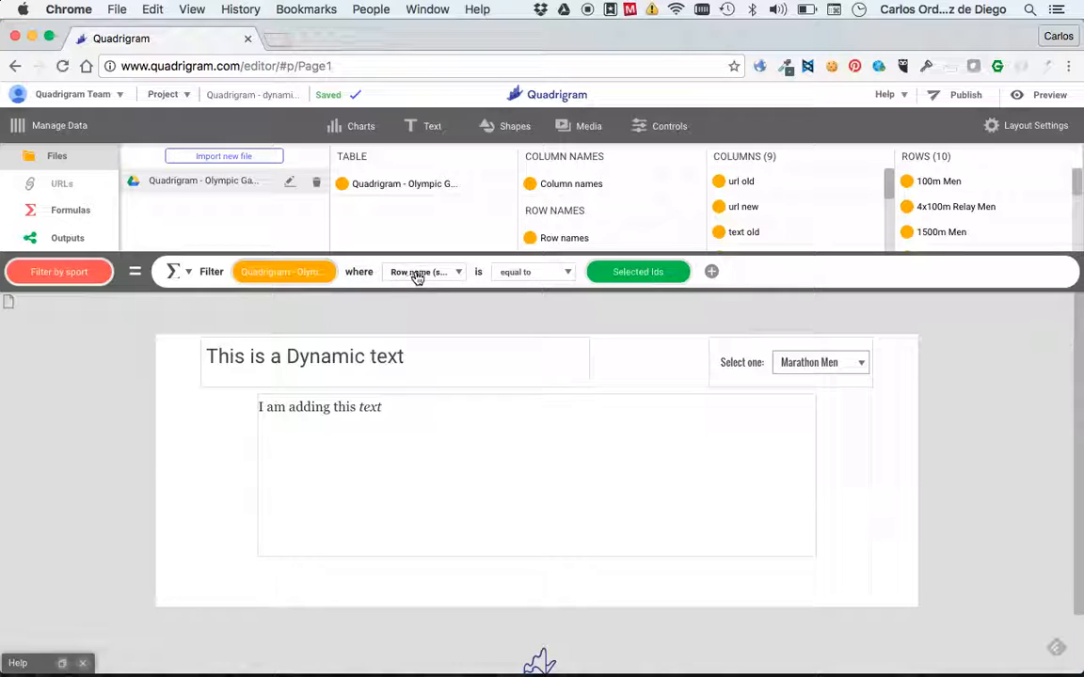
double_click(296, 272)
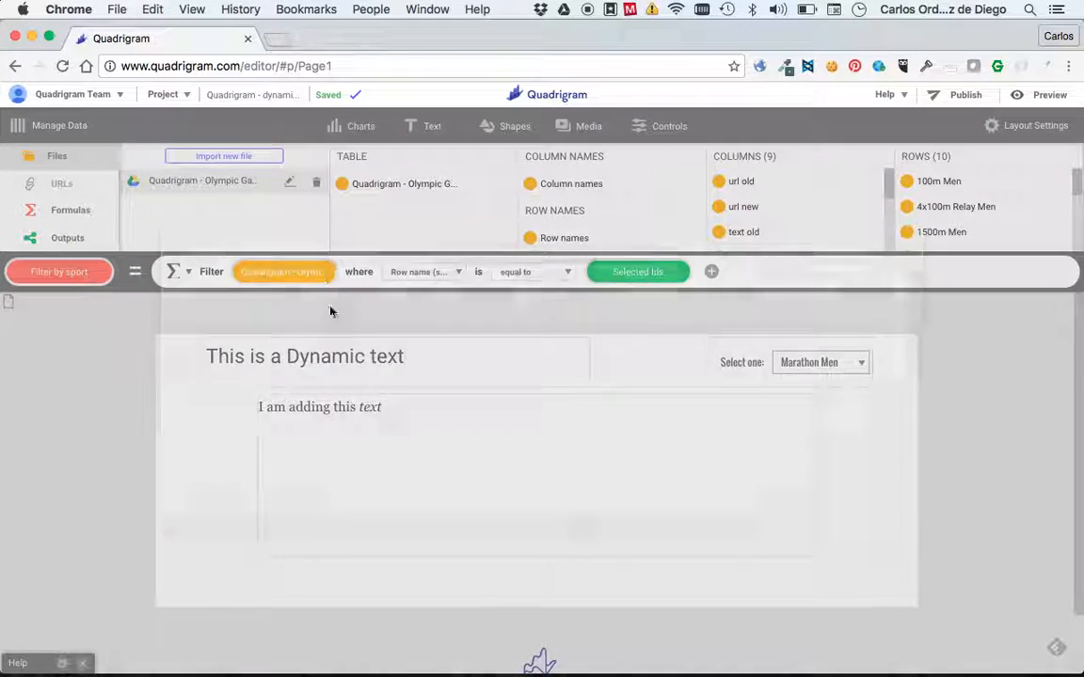
left_click(900, 251)
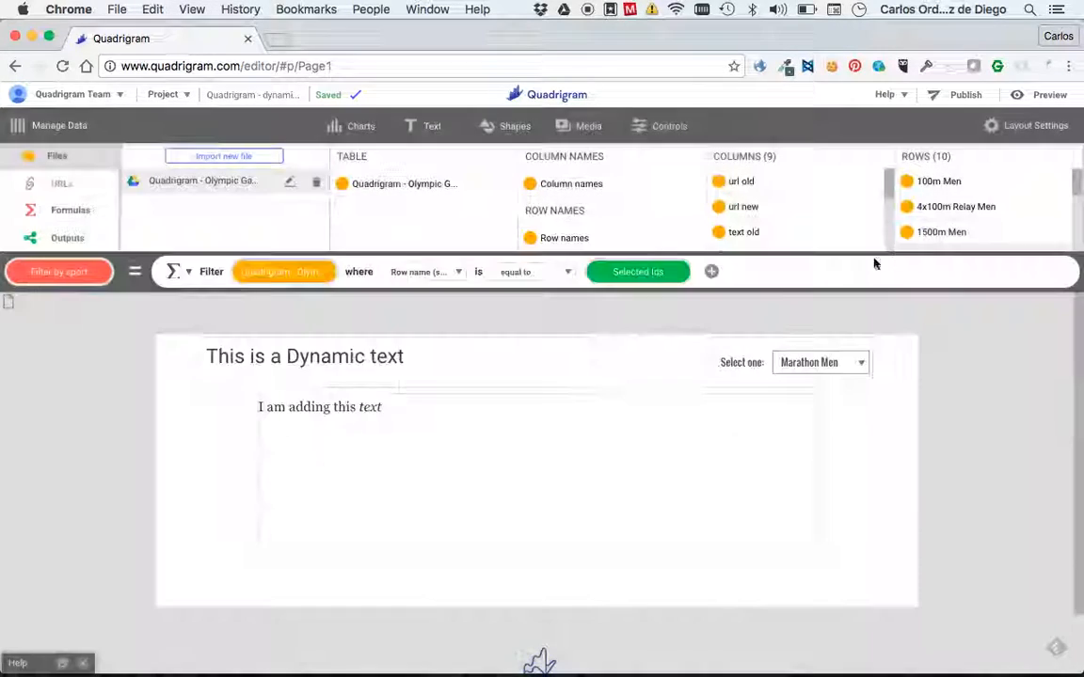
Preview the result of the Filter by sport formula and the content of its text old row
mouse_move(781, 374)
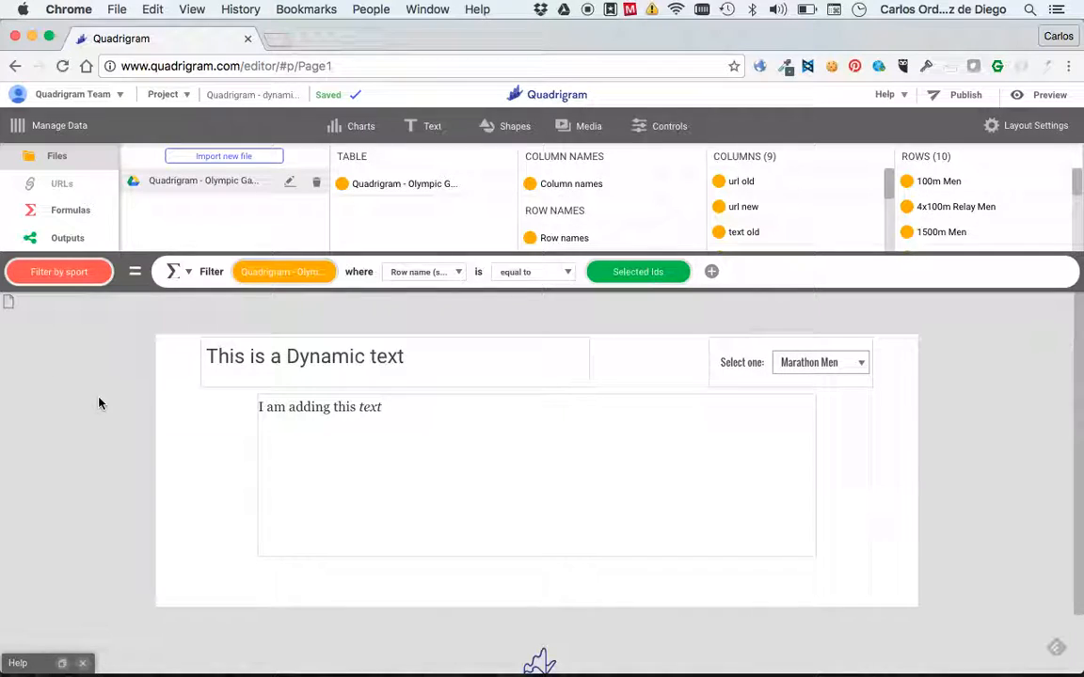
left_click(76, 274)
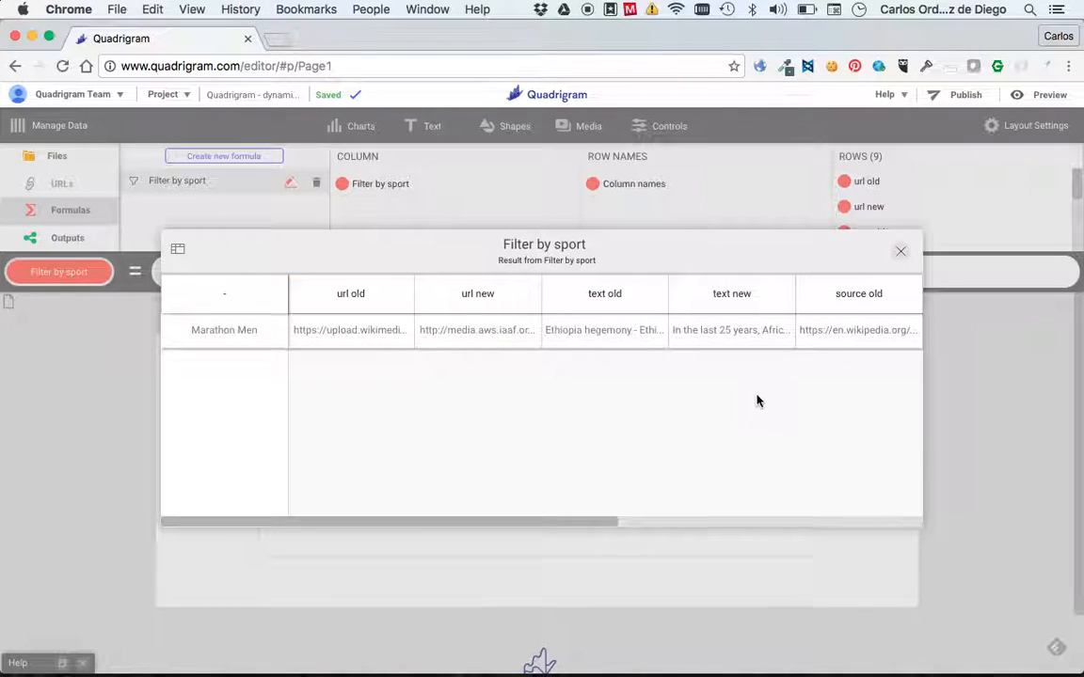
left_click(900, 251)
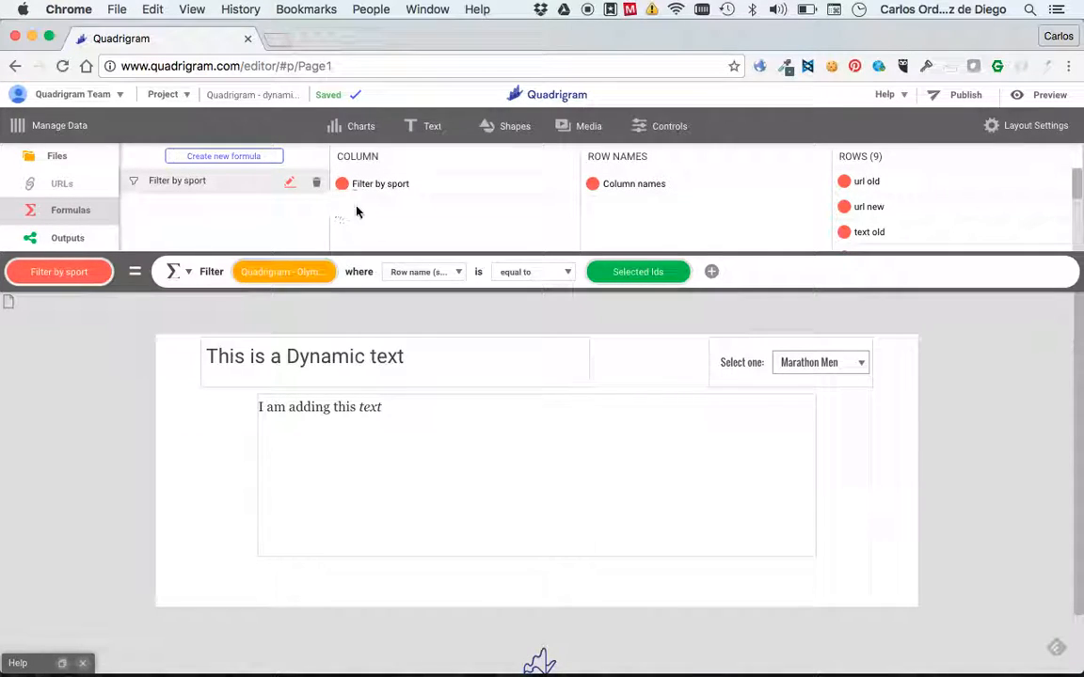
left_click(865, 233)
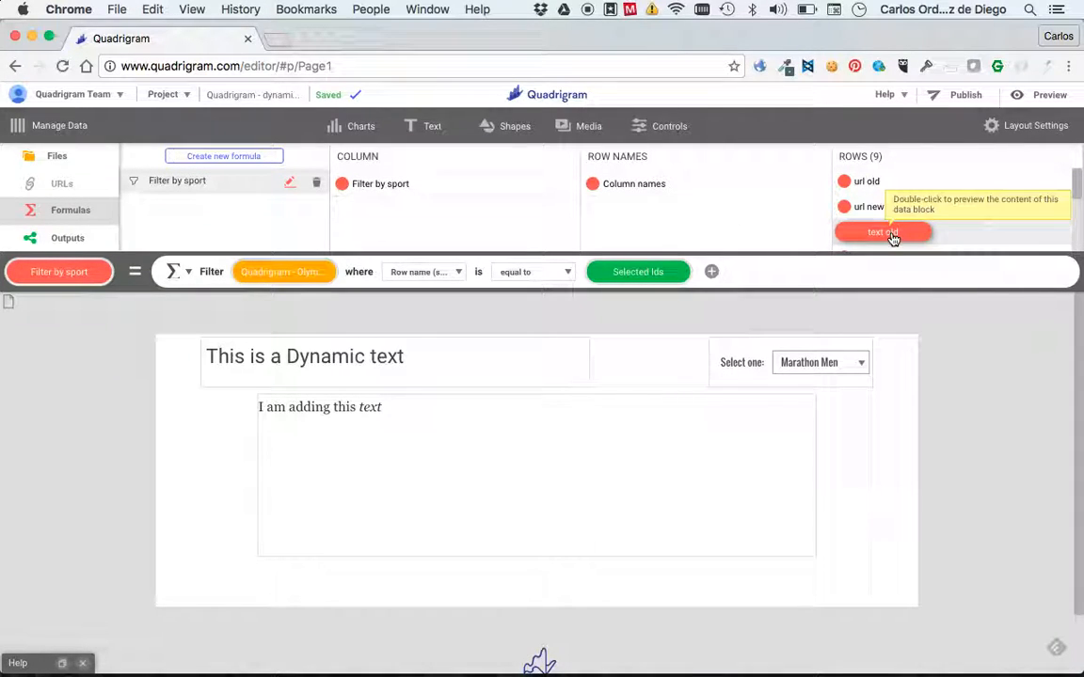
double_click(893, 235)
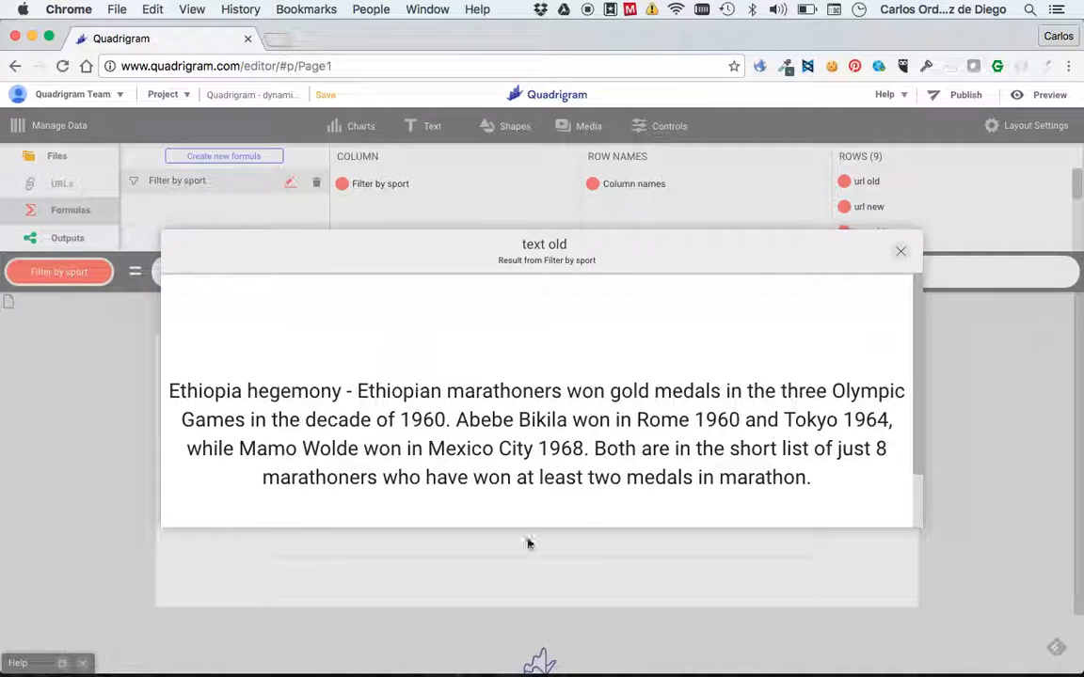
left_click(901, 251)
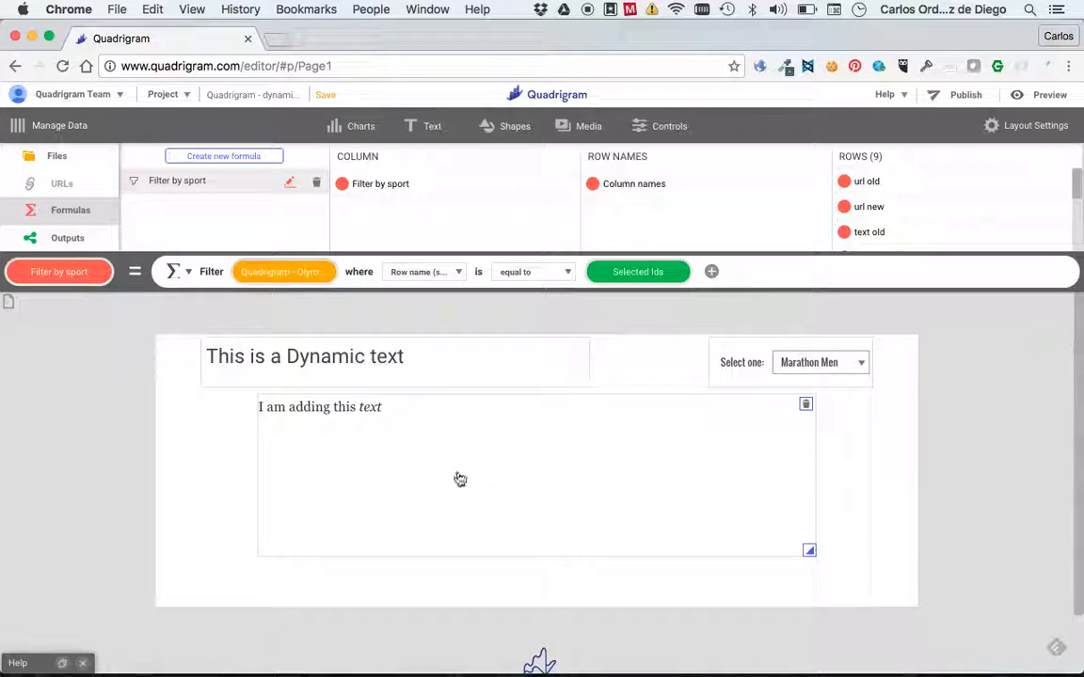
Delete the static text box reading "I am adding this text" from the page
left_click(489, 376)
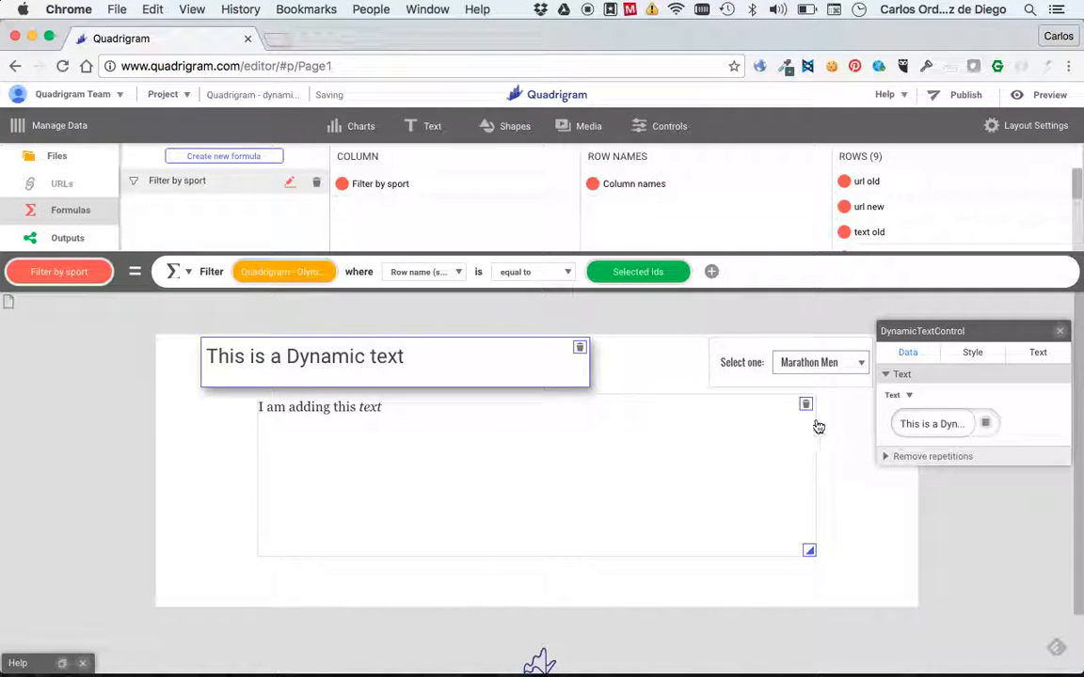
left_click(806, 406)
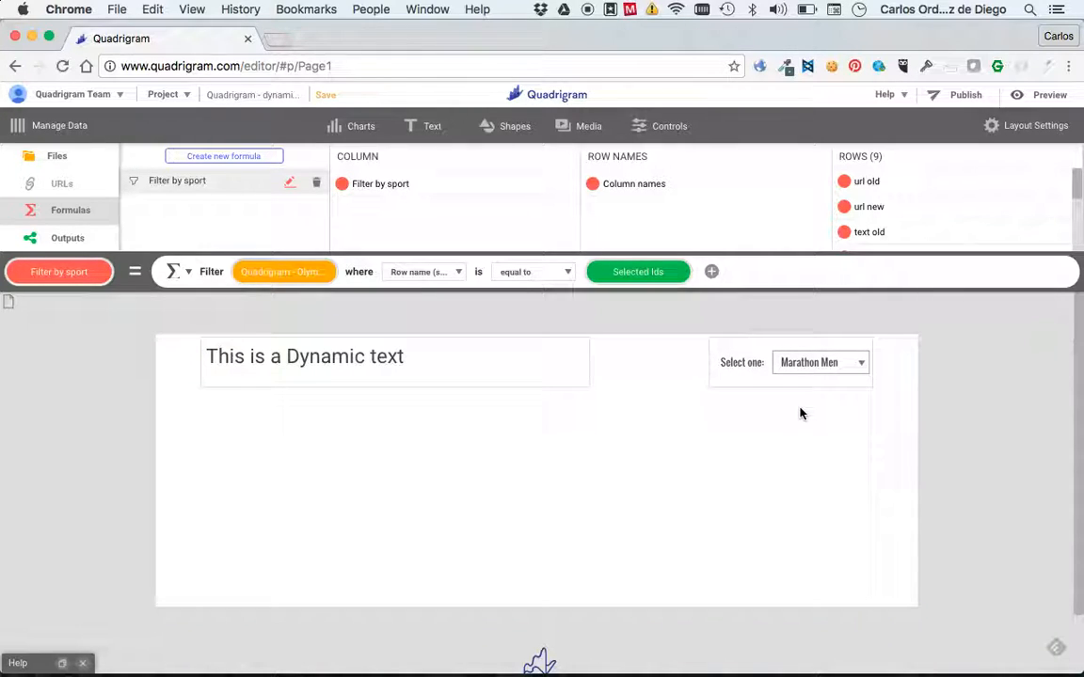
Assign the filter result's text old row as the dynamic text's content and enlarge its box to fit the whole paragraph
left_click(433, 380)
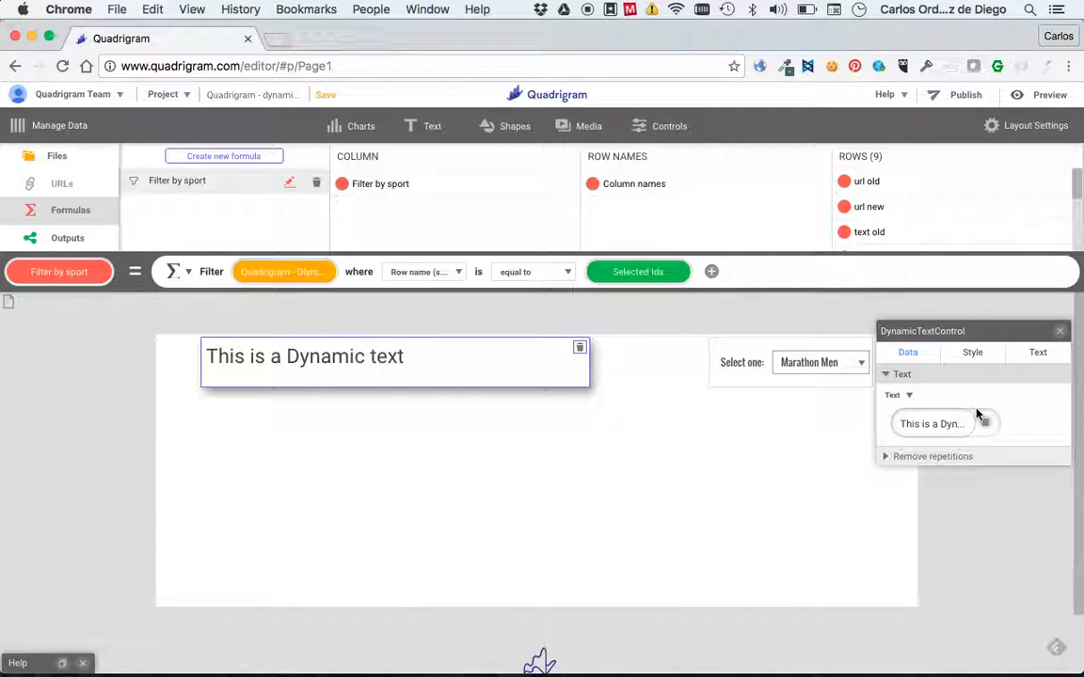
scroll(907, 216, "down", 3)
left_click_drag(905, 210, 928, 430)
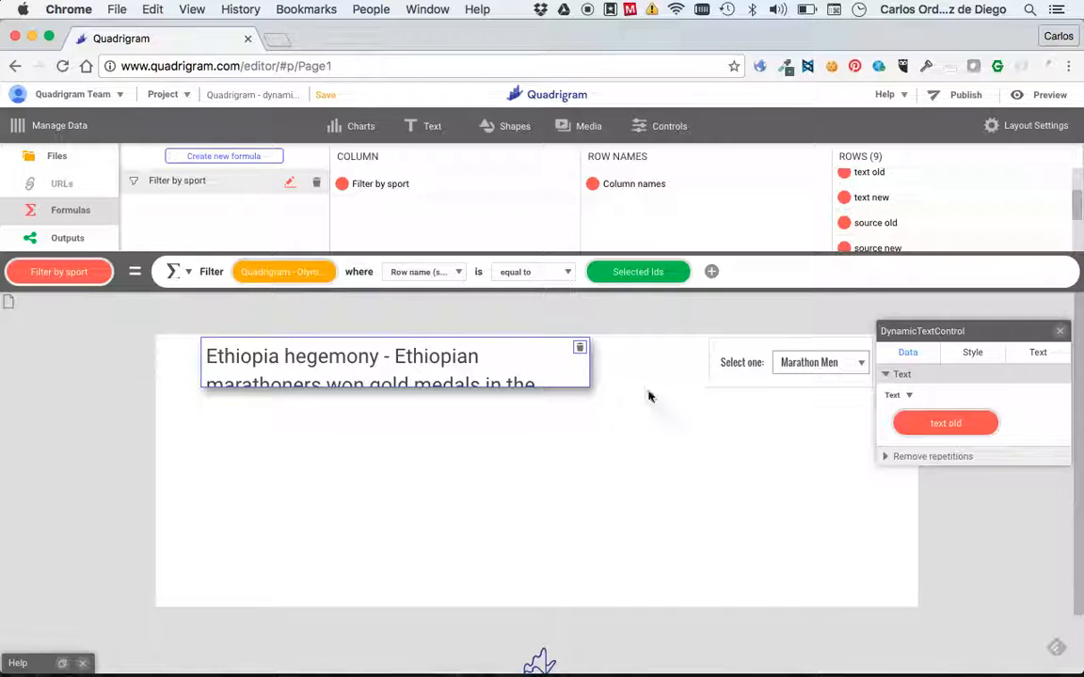
left_click_drag(588, 385, 692, 551)
left_click(55, 431)
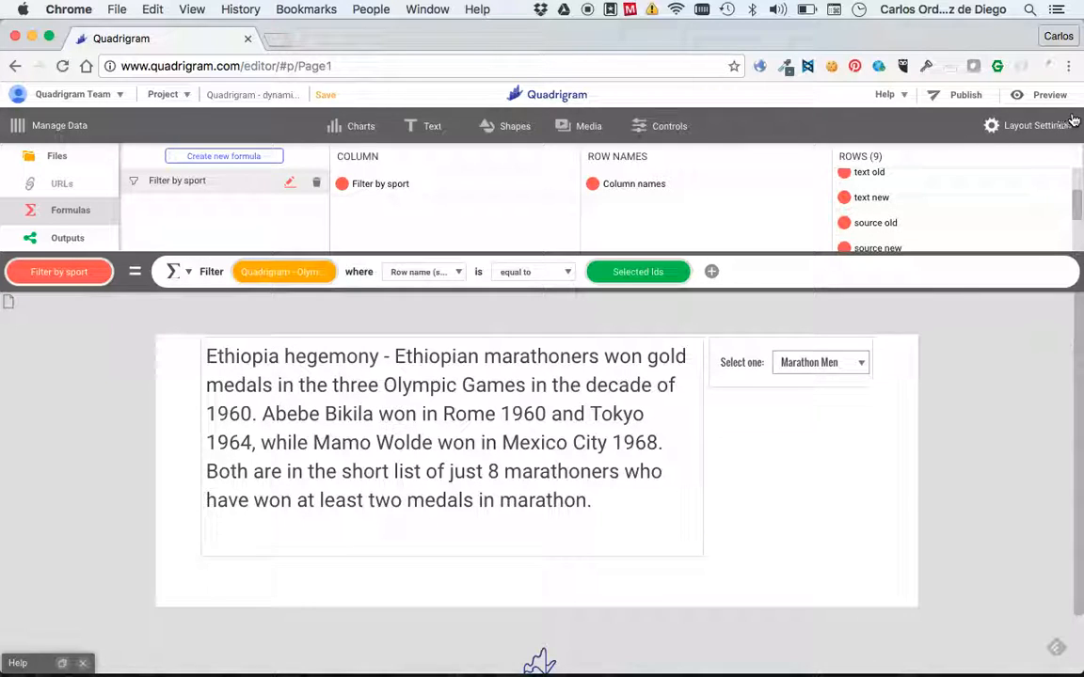
Test the page in preview mode by choosing 1500m Men, 4x100m Relay Men, High Jump Men and Marathon Men, and return to the editor
left_click(1049, 96)
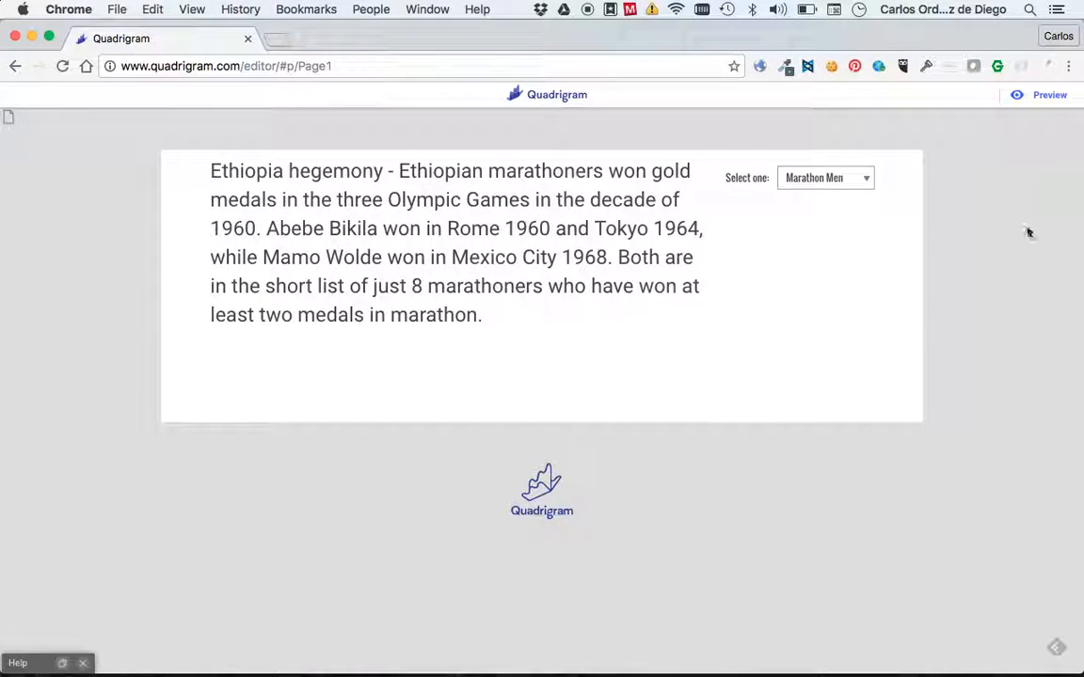
left_click(822, 179)
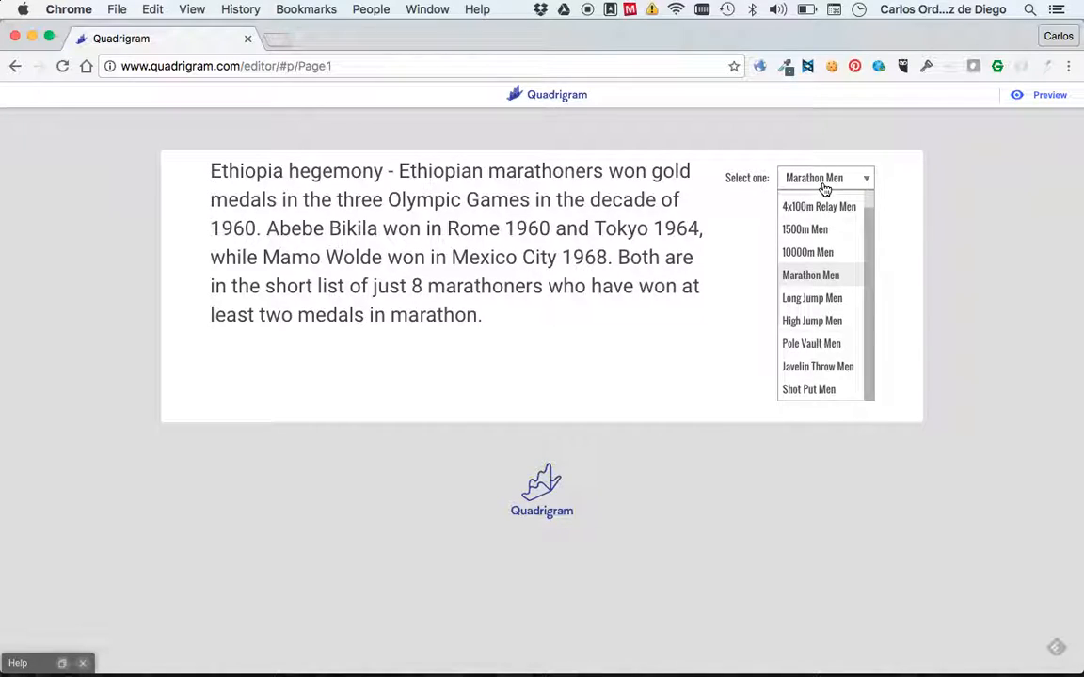
left_click(819, 233)
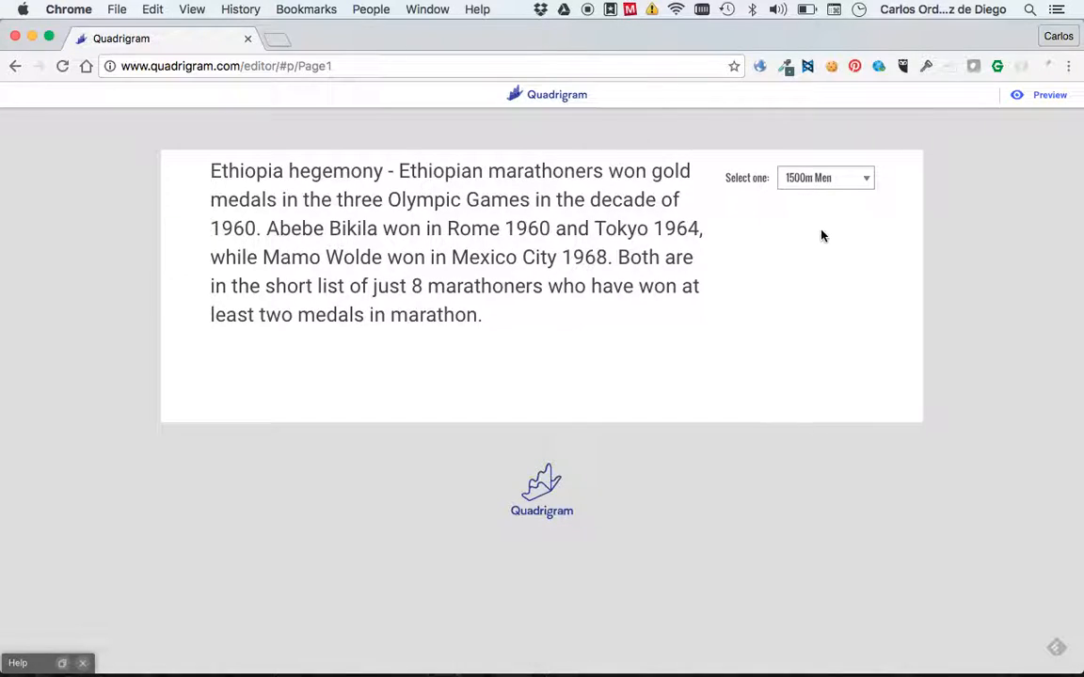
left_click(817, 179)
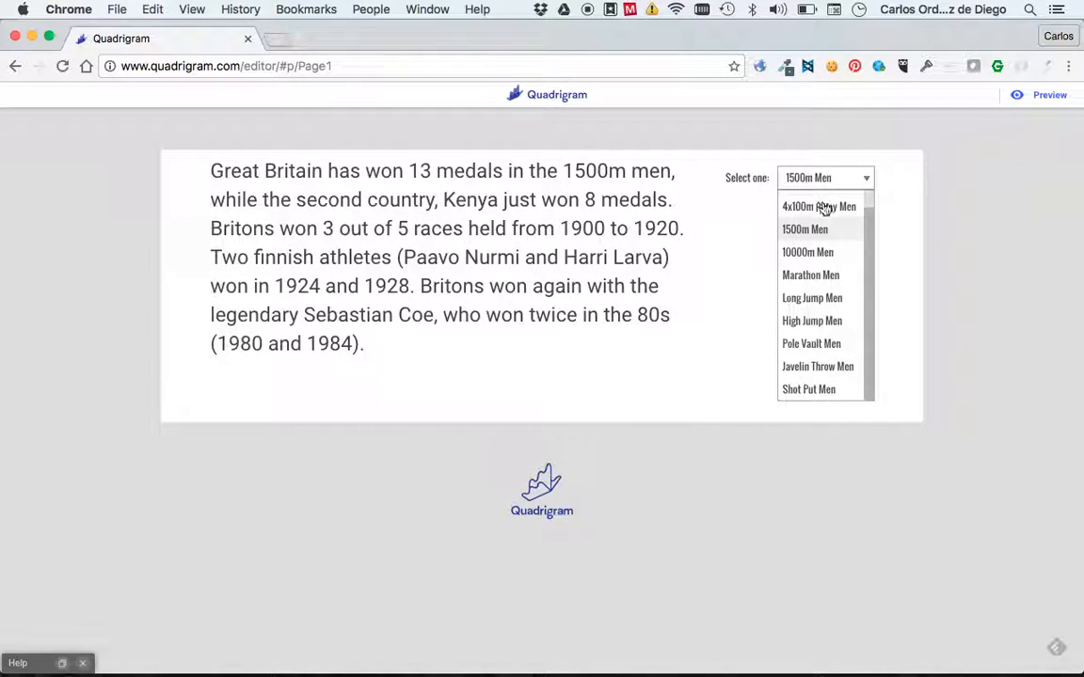
left_click(825, 208)
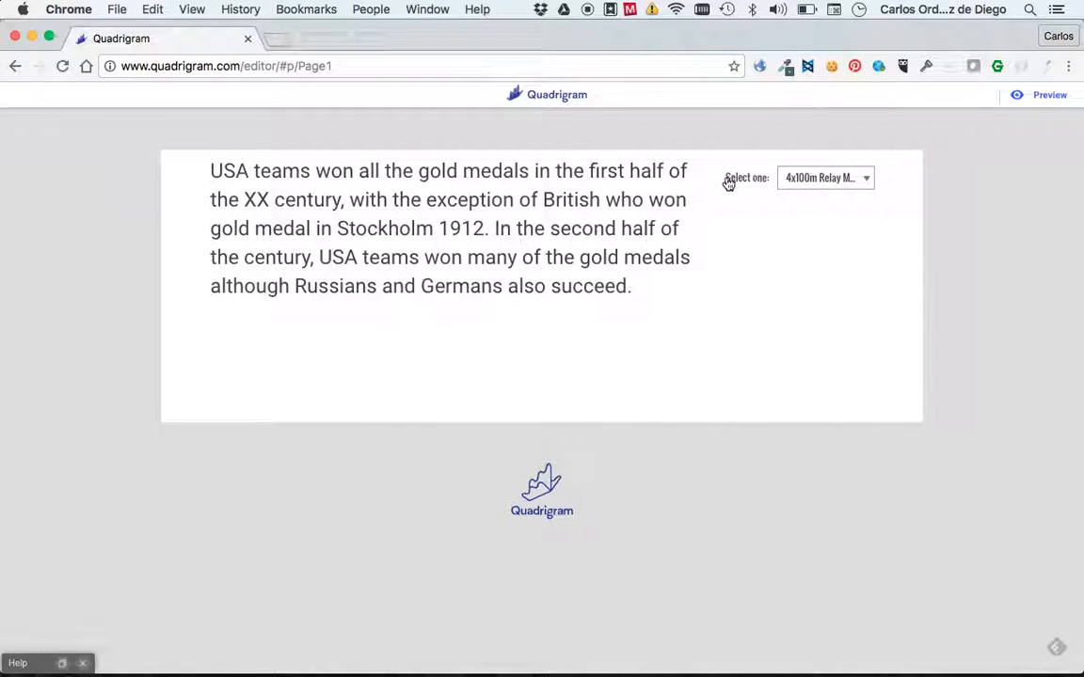
left_click(833, 184)
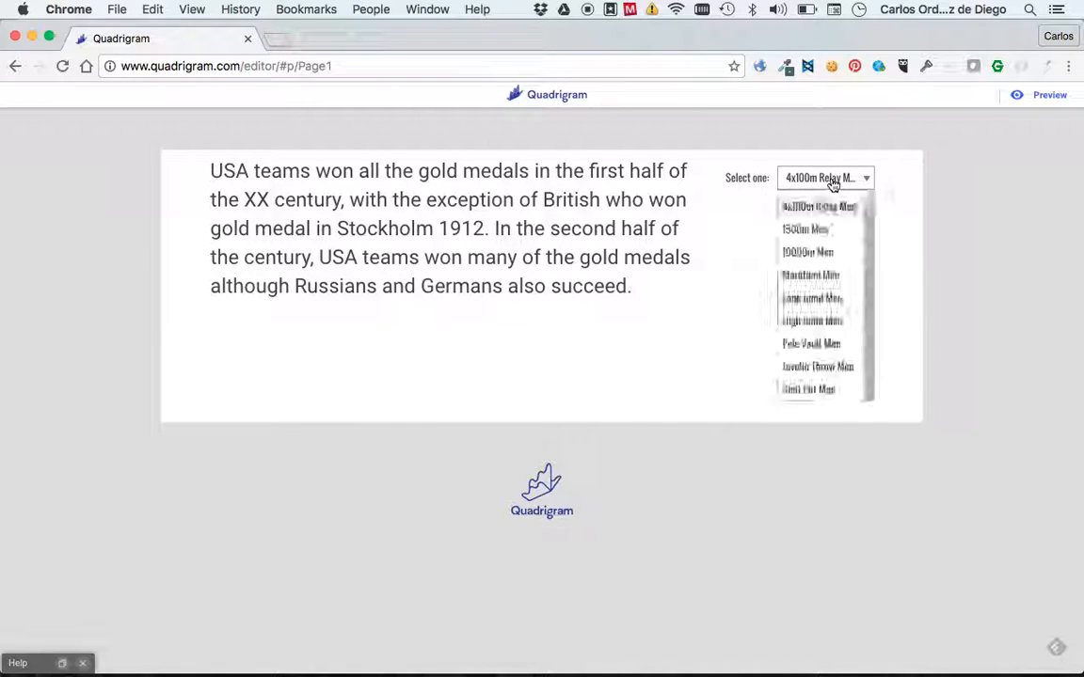
left_click(822, 320)
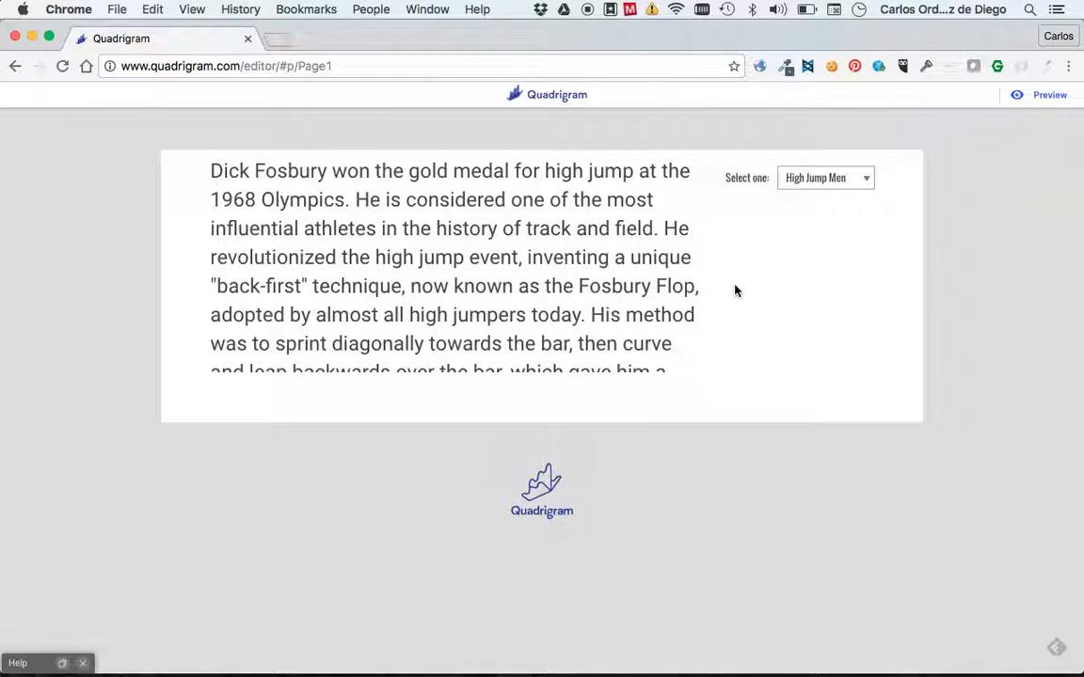
left_click(818, 181)
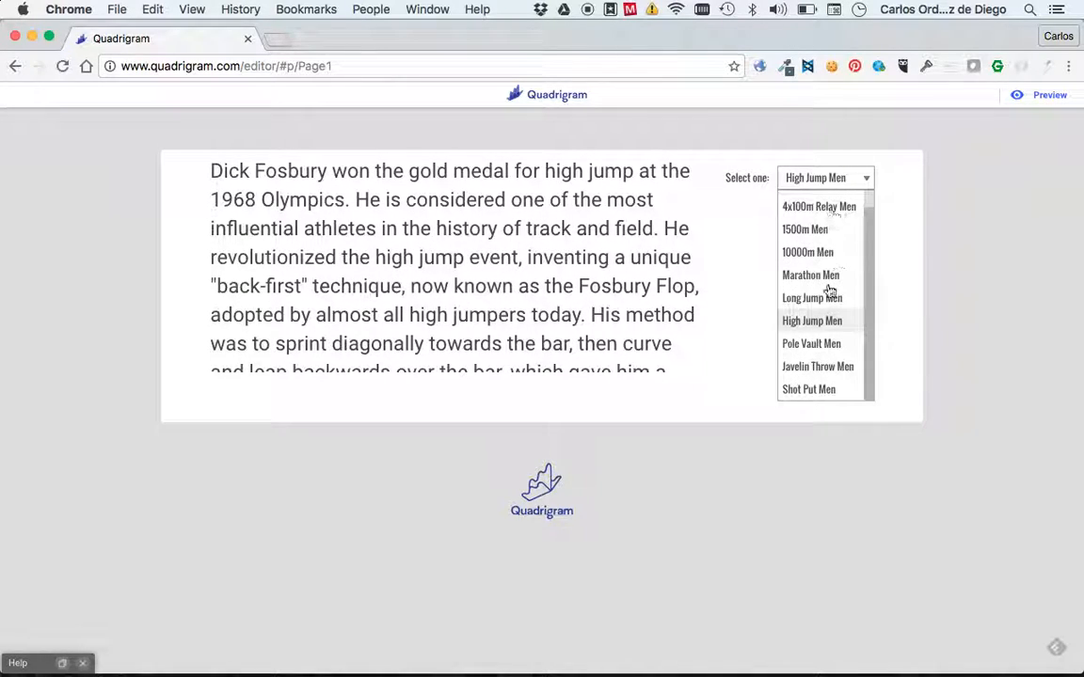
left_click(823, 277)
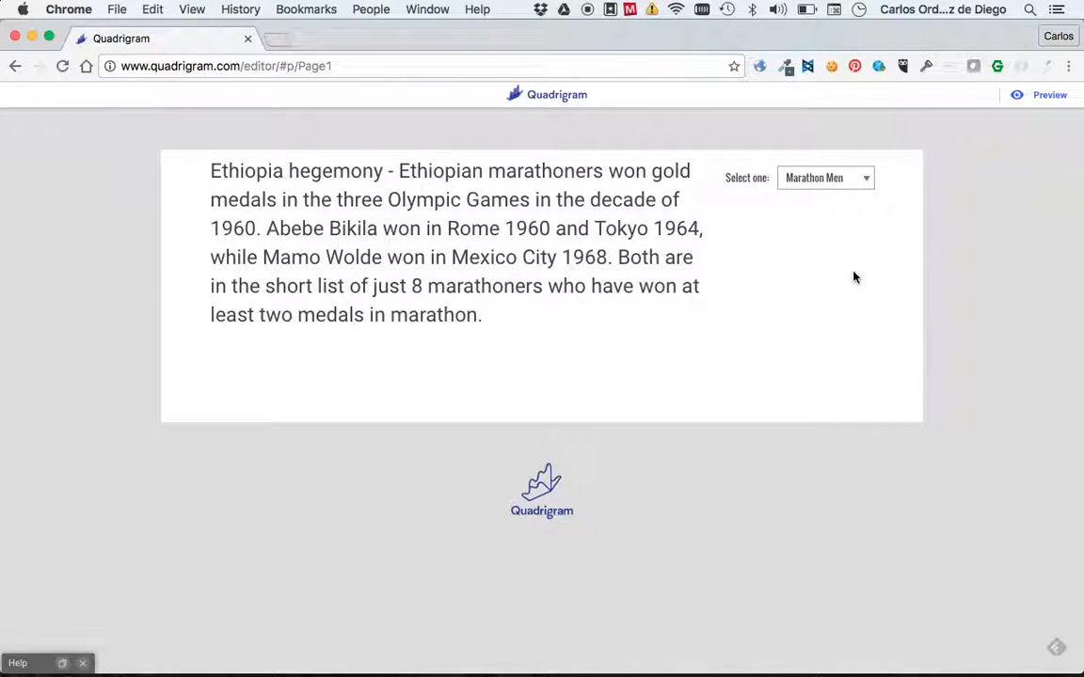
left_click(1050, 96)
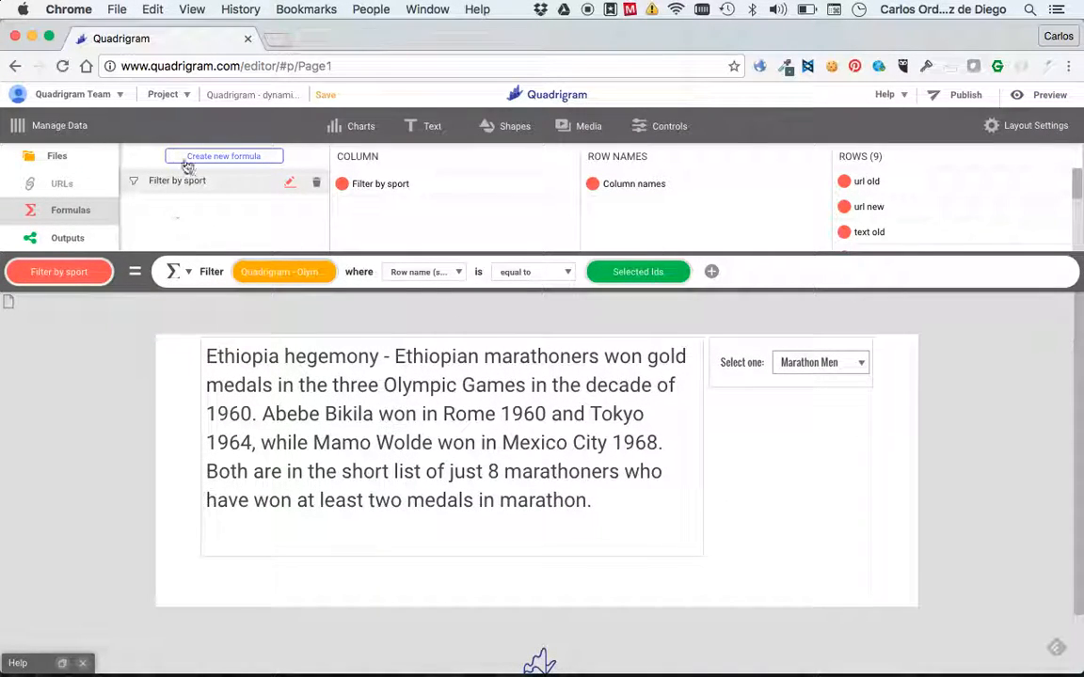